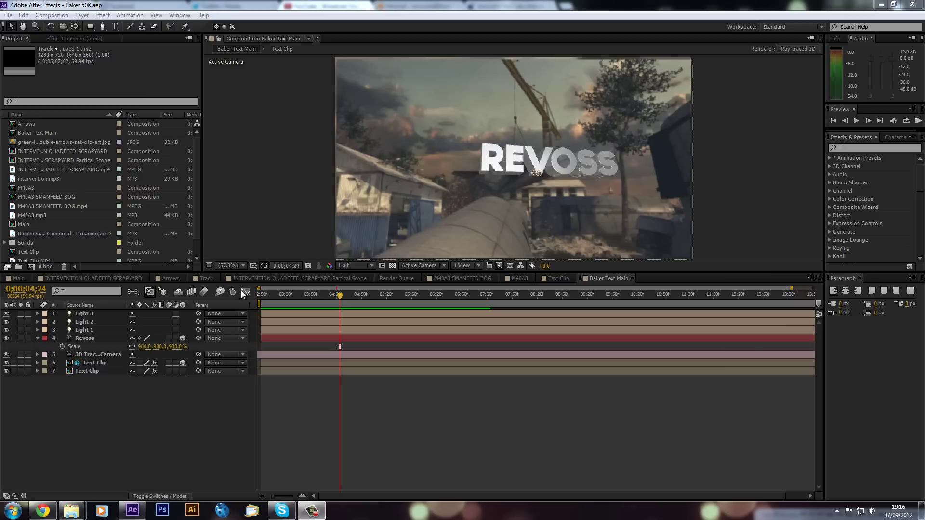
Step: Scrub through the Baker Text Main composition to examine how the 3D REVOSS text sits in the moving gameplay scene
left_click(273, 295)
left_click_drag(273, 294, 458, 300)
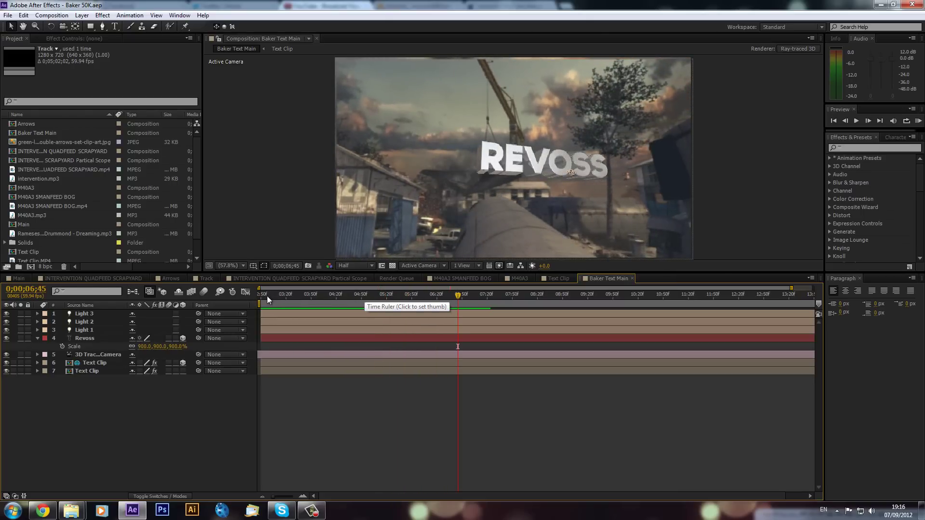
left_click_drag(276, 297, 341, 322)
left_click(447, 314)
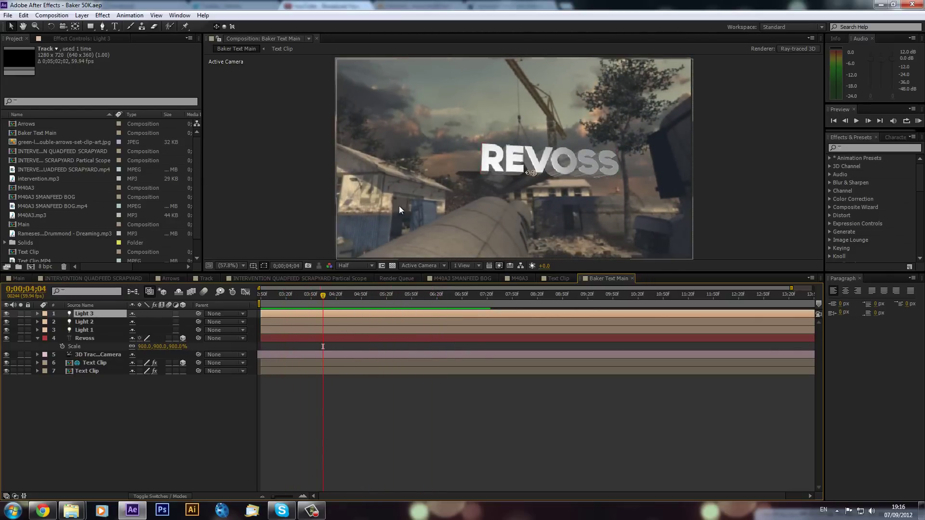
left_click_drag(262, 294, 533, 296)
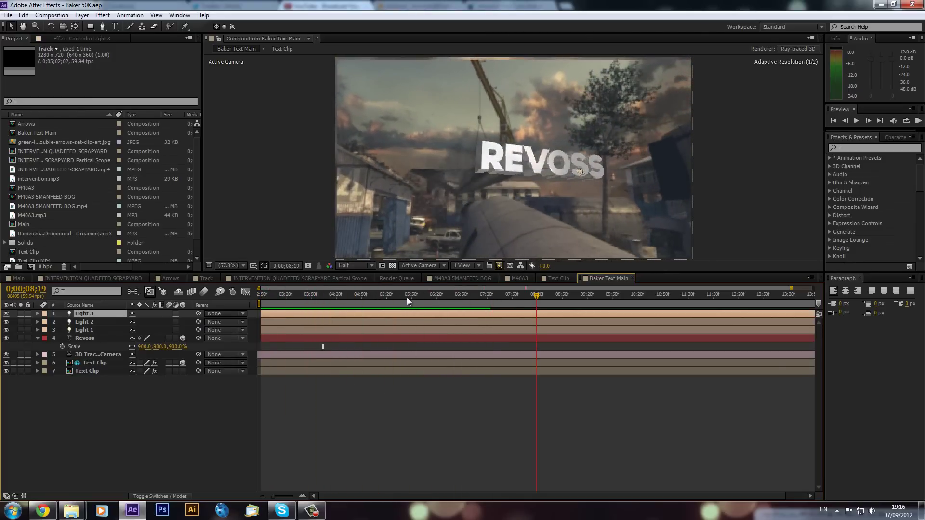
left_click_drag(349, 297, 250, 326)
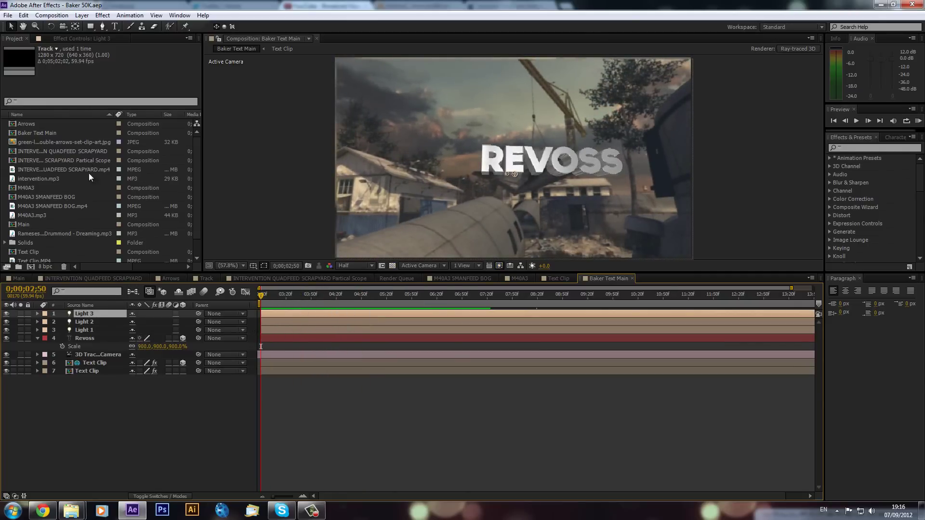
Step: Open the Text Clip composition from the project and scrub through its untracked gameplay footage
scroll(92, 179, "down", 1)
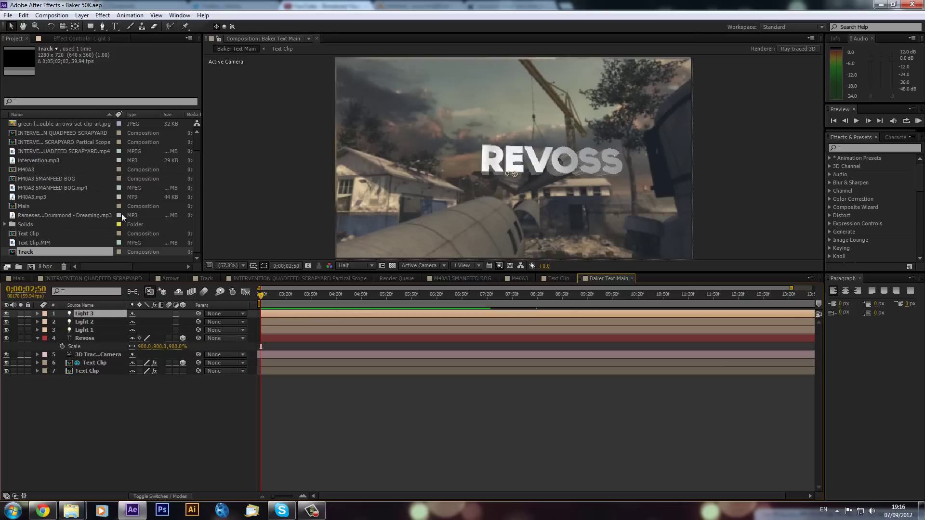
scroll(192, 141, "up", 1)
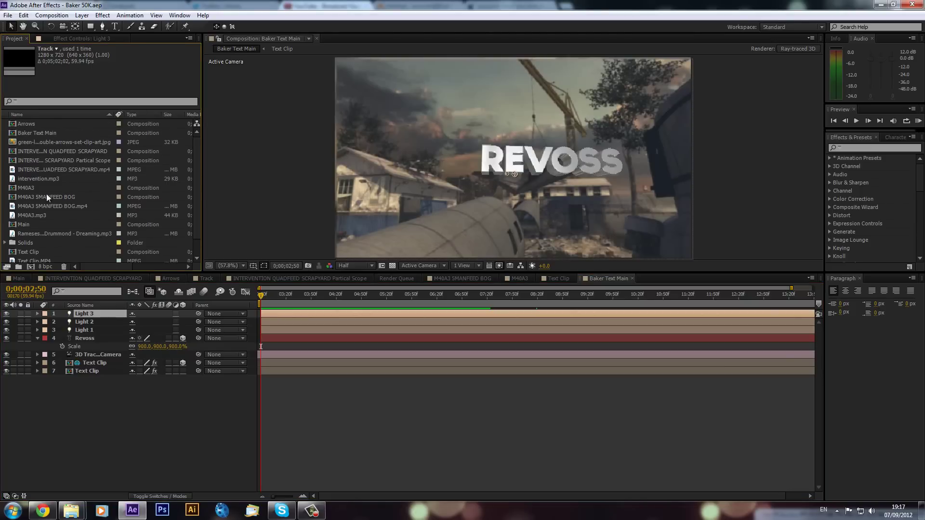
scroll(99, 181, "down", 1)
scroll(195, 151, "up", 1)
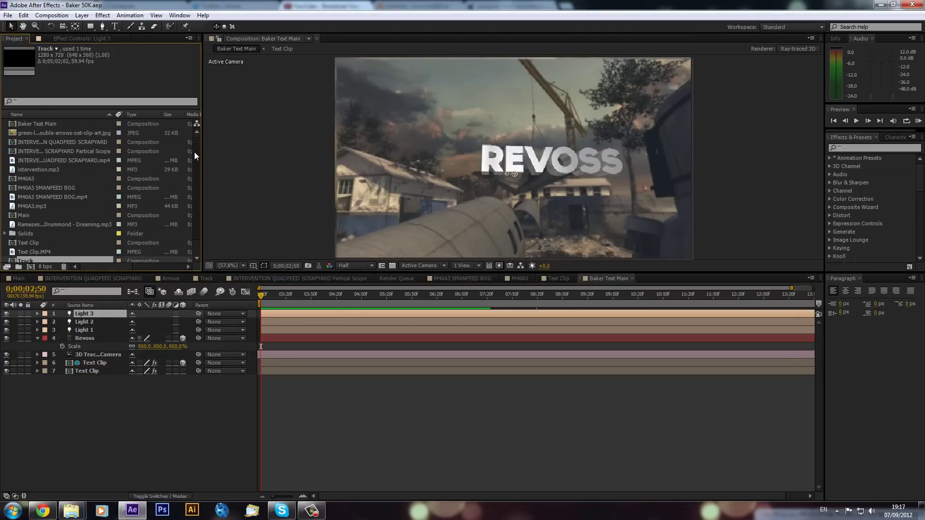
scroll(193, 158, "down", 1)
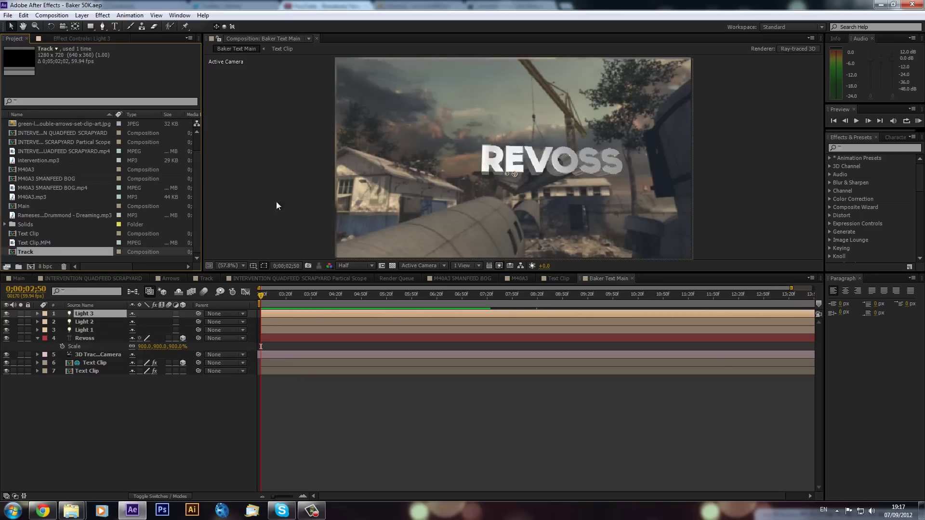
double_click(40, 233)
left_click_drag(334, 295, 447, 295)
left_click(83, 314)
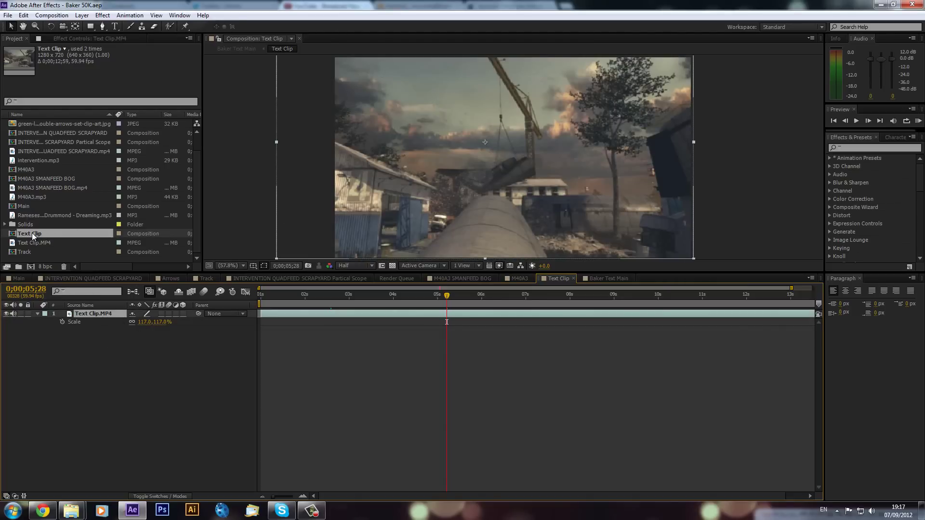
Step: Create a new composition from Text Clip and trim it to a work area starting at 0;00;02;34
left_click_drag(39, 233, 29, 267)
left_click_drag(306, 294, 318, 330)
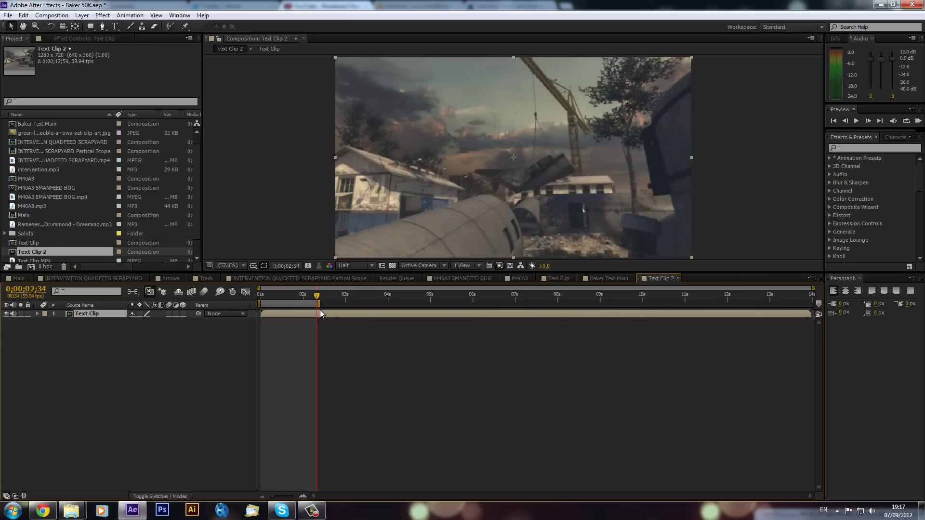
double_click(321, 307)
key("b")
right_click(343, 303)
left_click(384, 329)
left_click_drag(366, 295, 301, 328)
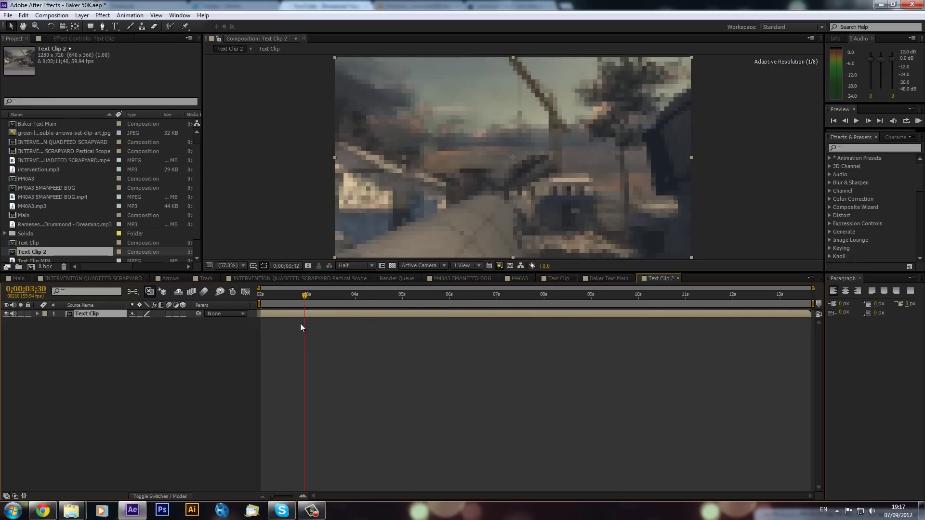
Step: Search the effects for "3d cam" and apply 3D Camera Tracker to the Text Clip layer
key("ctrl+5")
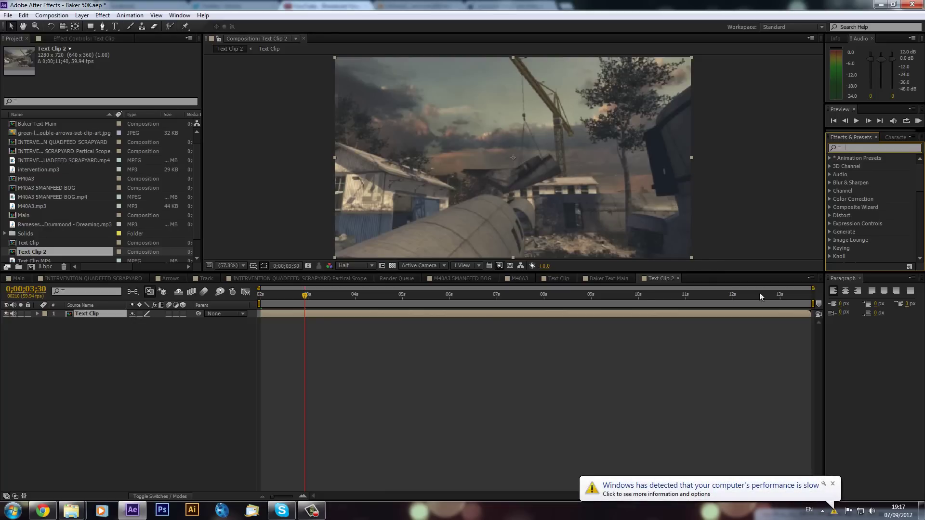
left_click(833, 483)
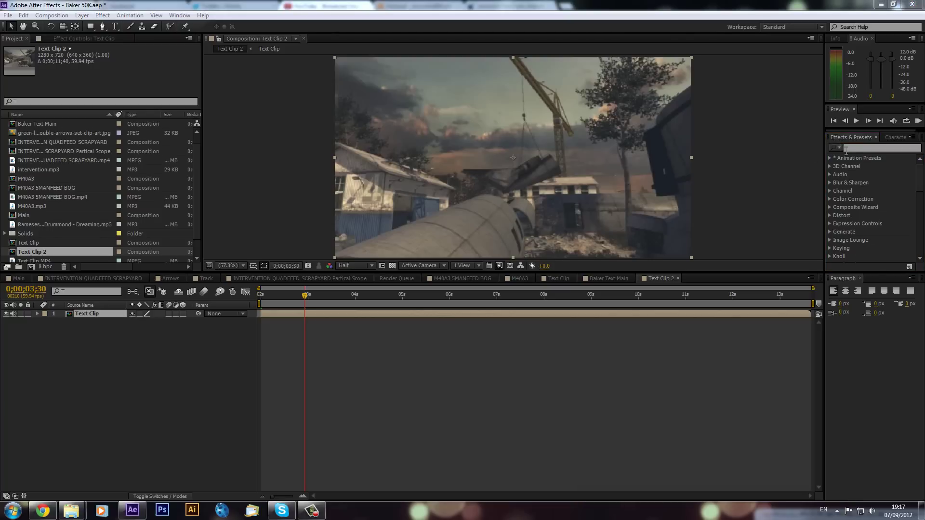
left_click(845, 150)
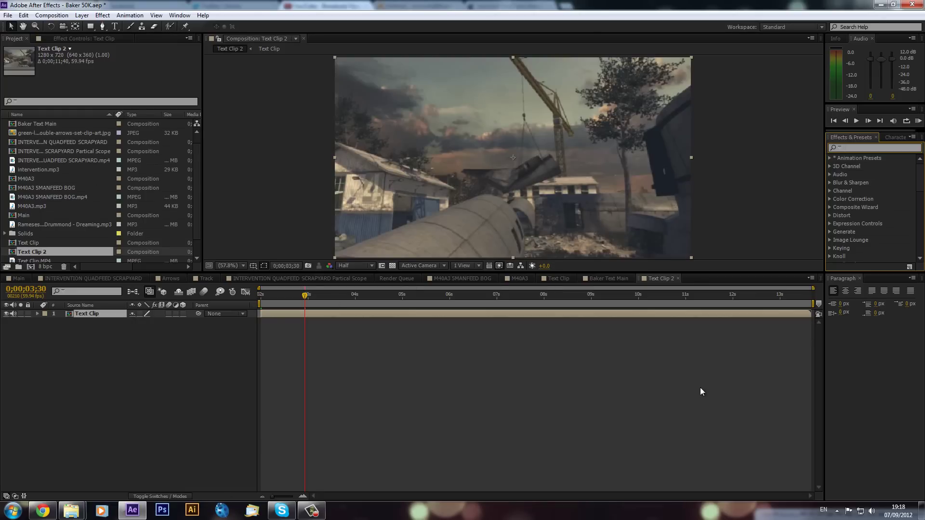
type("3d cam")
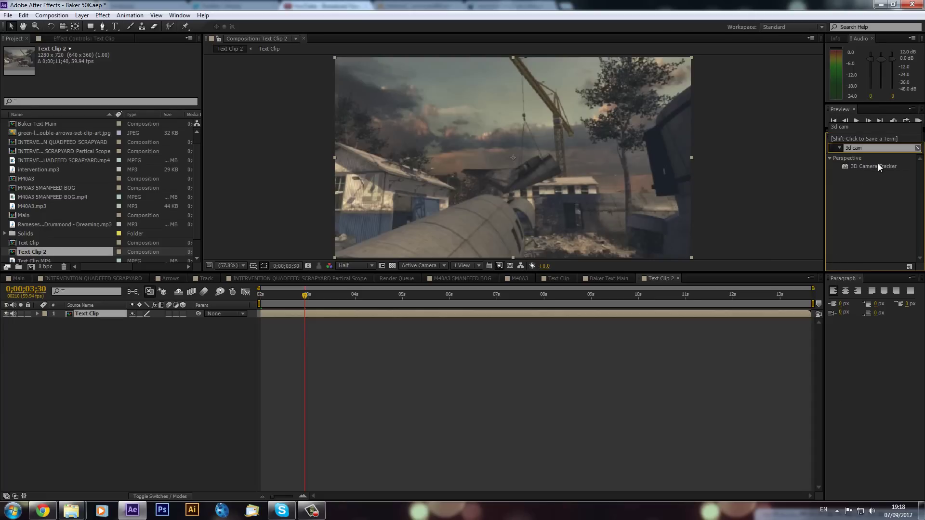
left_click(883, 164)
left_click_drag(888, 167, 601, 169)
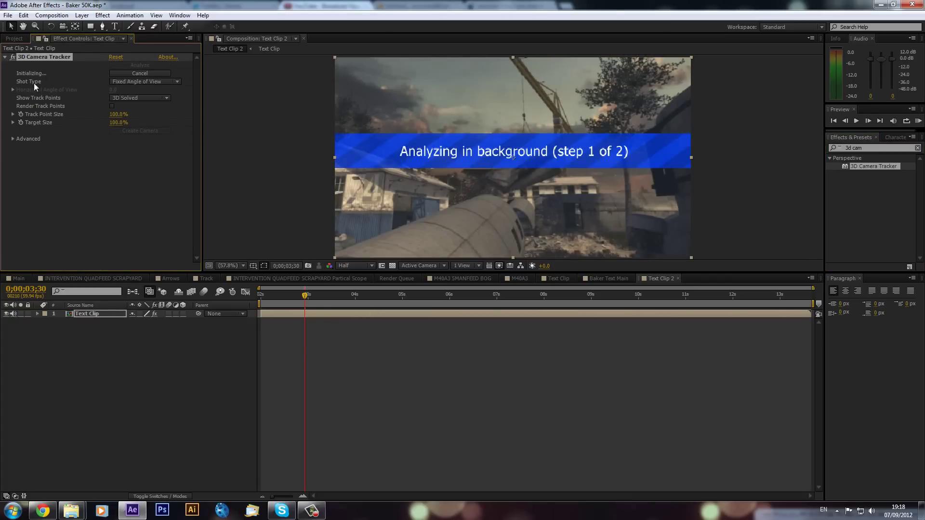
Step: Open the Main composition and preview the M40A3 clips around 0;01;15;41 and 0;01;14;48
left_click(287, 279)
left_click(398, 278)
left_click(438, 278)
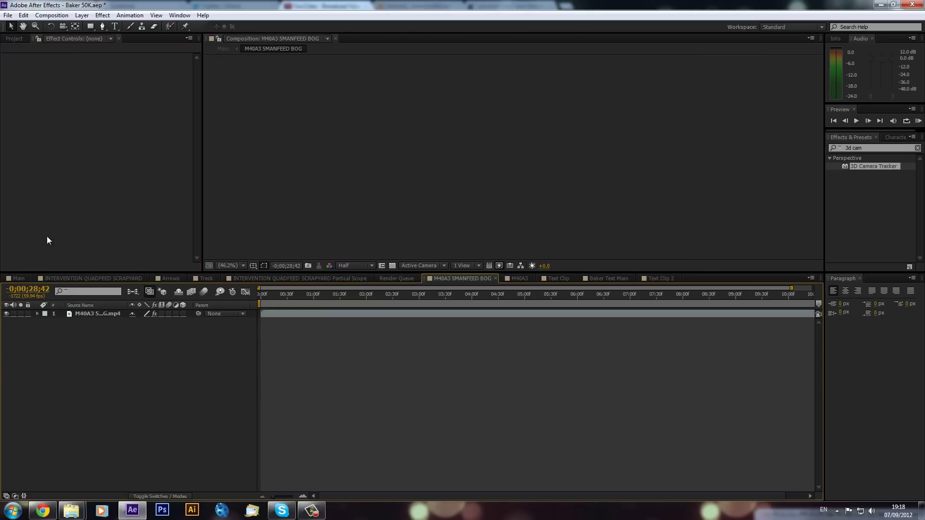
left_click(18, 278)
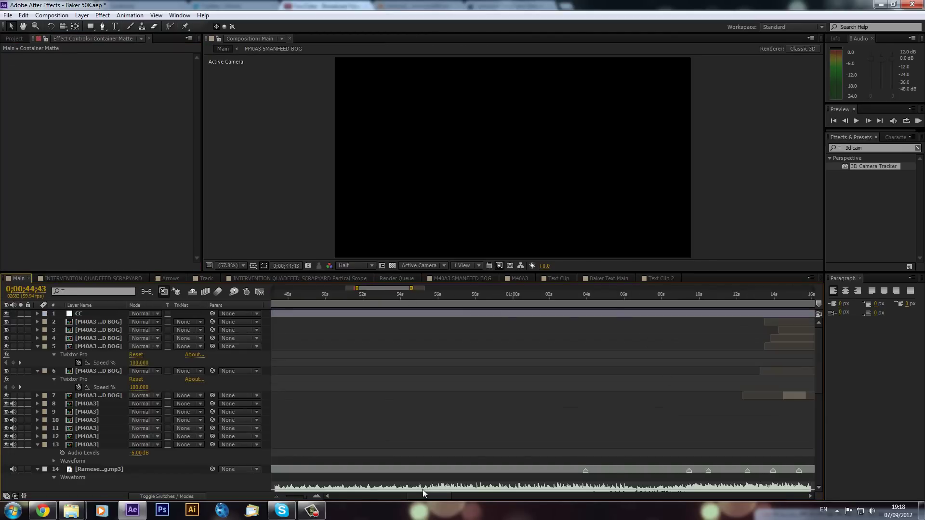
left_click_drag(427, 493, 449, 494)
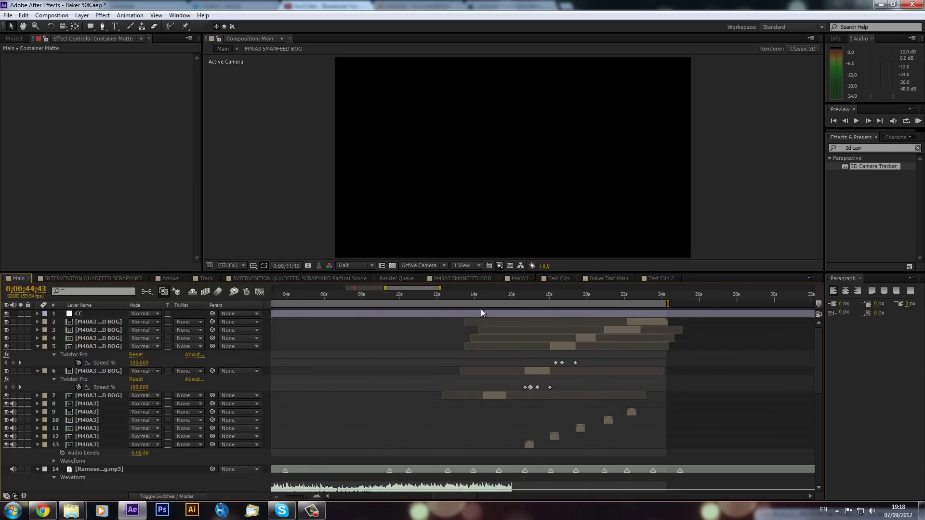
left_click(506, 295)
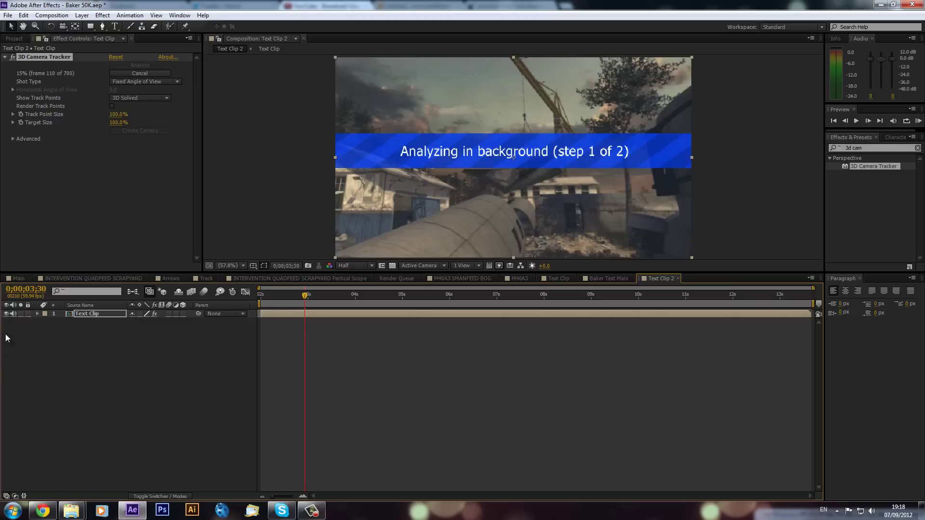
left_click(18, 279)
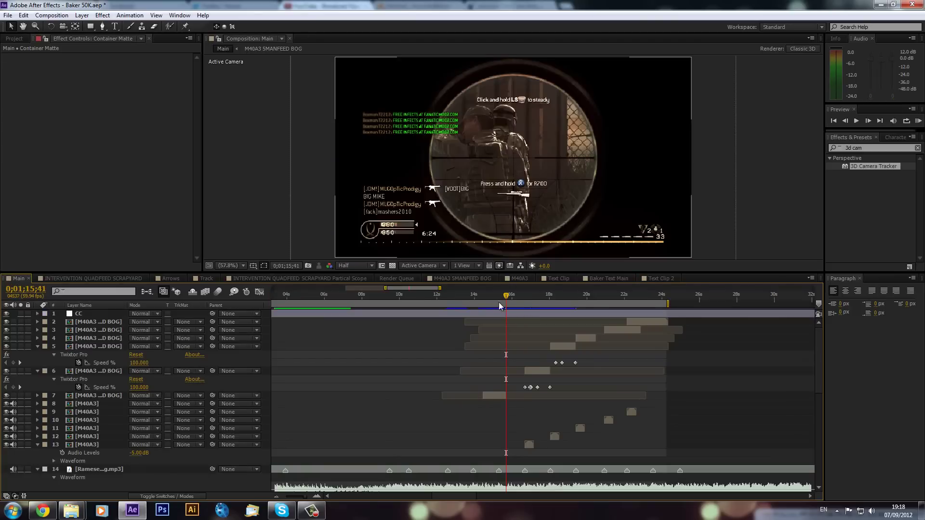
left_click(489, 292)
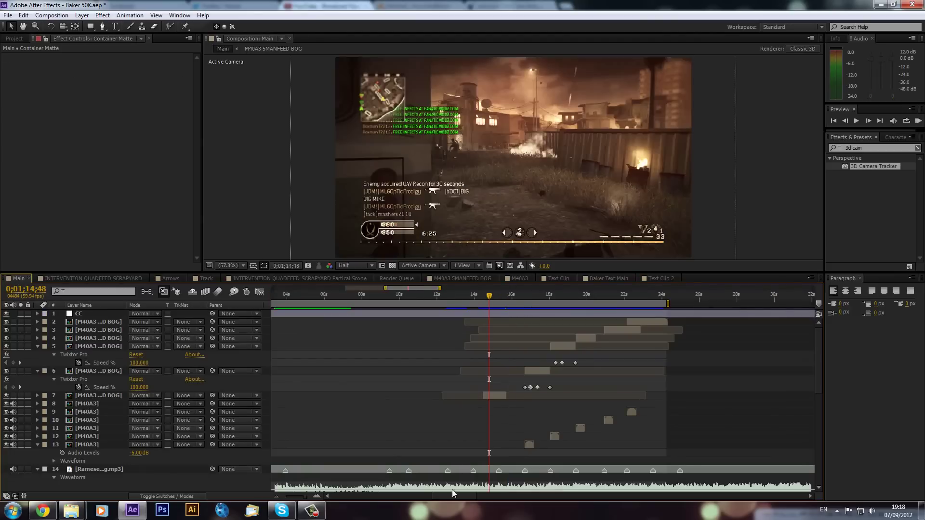
Step: Examine the Intervention section of the Main composition from 0;01;10;00 to 0;01;13;59, including the tracked arrows and blur transition
left_click_drag(449, 496, 438, 495)
scroll(407, 384, "down", 1)
scroll(403, 381, "down", 7)
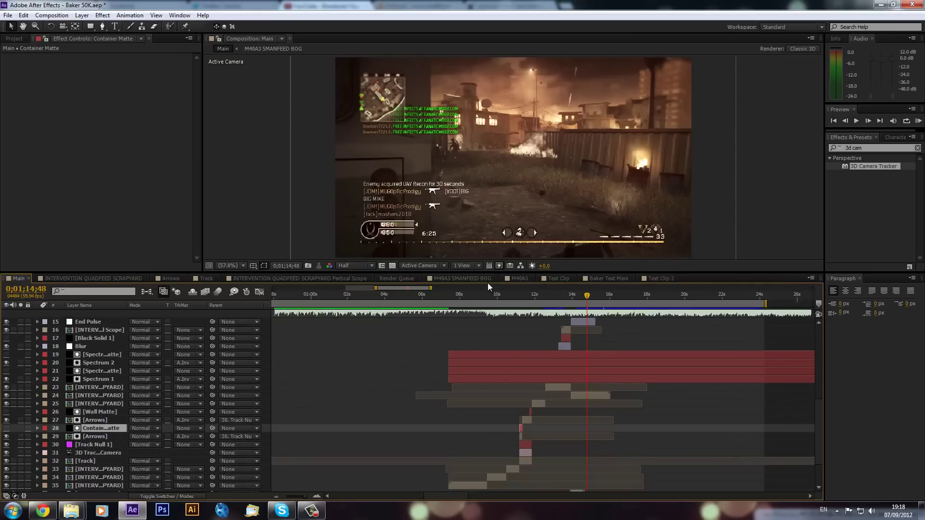
left_click(498, 292)
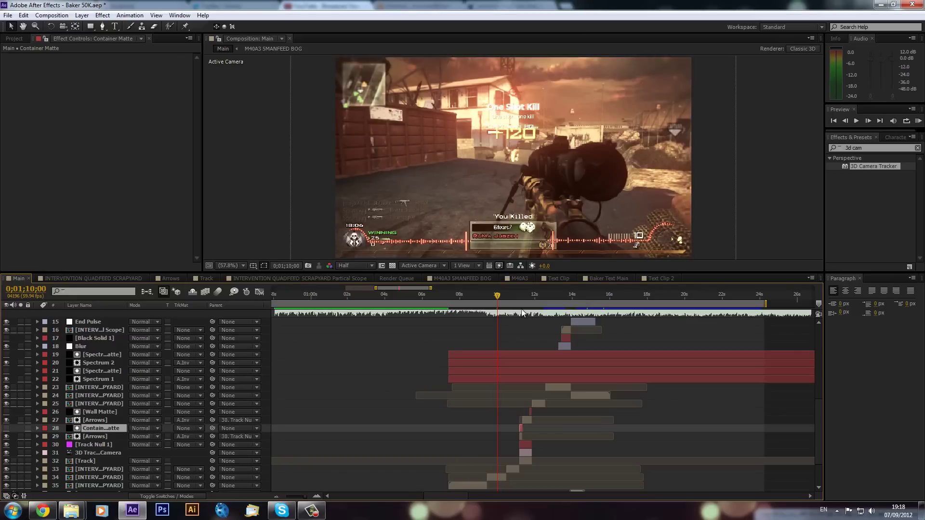
left_click_drag(513, 296, 522, 299)
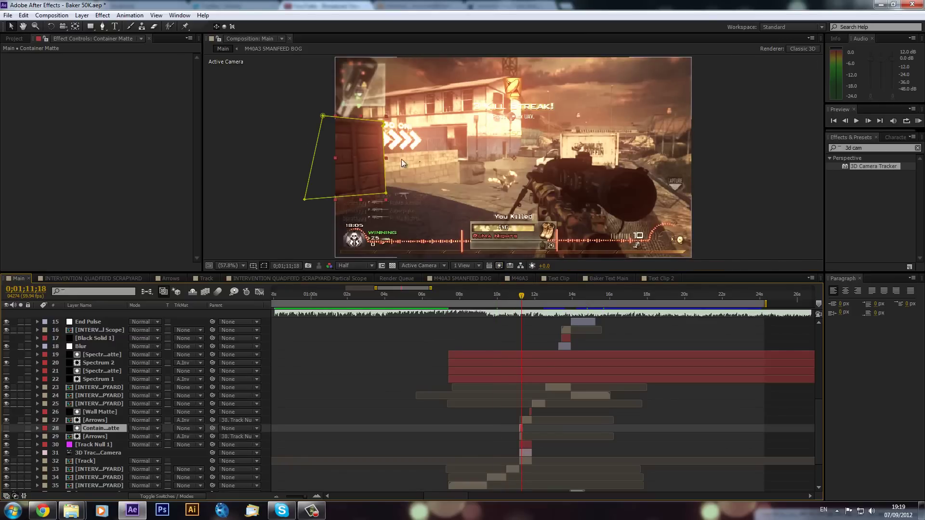
left_click(534, 296)
left_click_drag(541, 298, 564, 313)
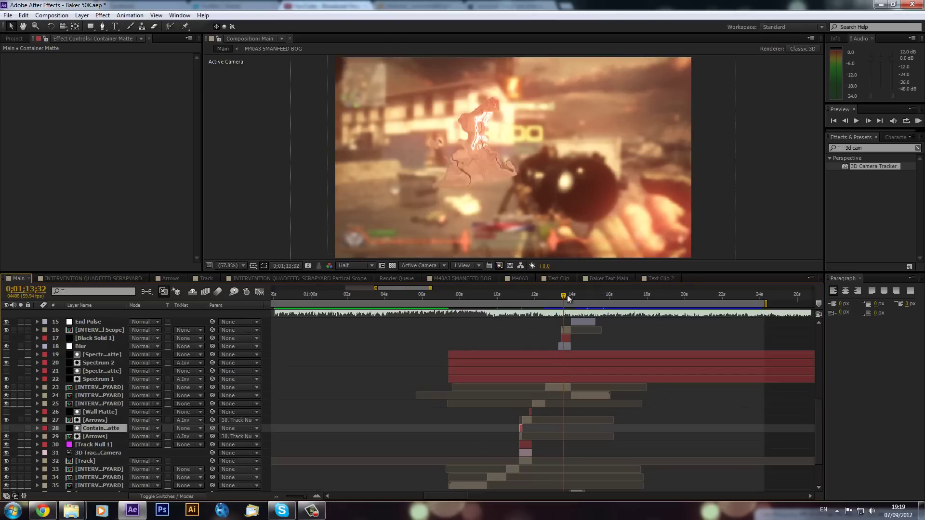
left_click_drag(562, 293, 565, 294)
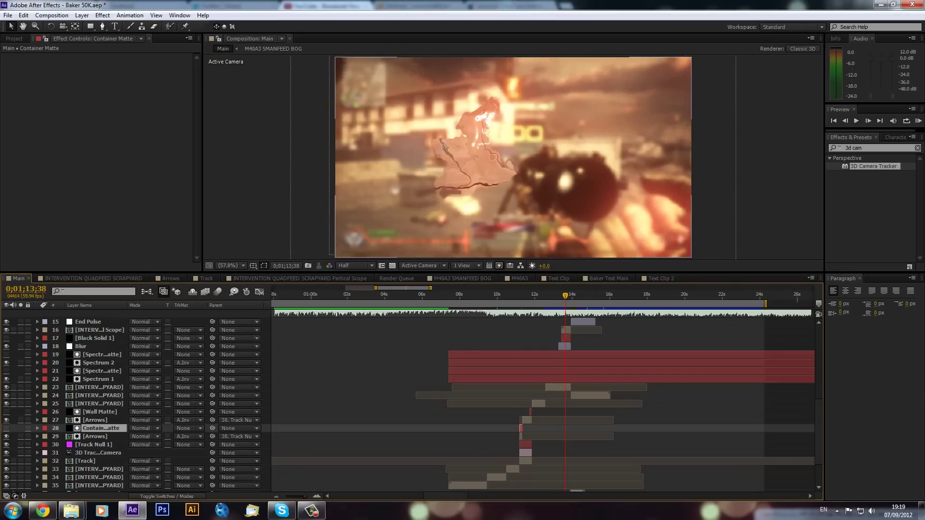
left_click(573, 296)
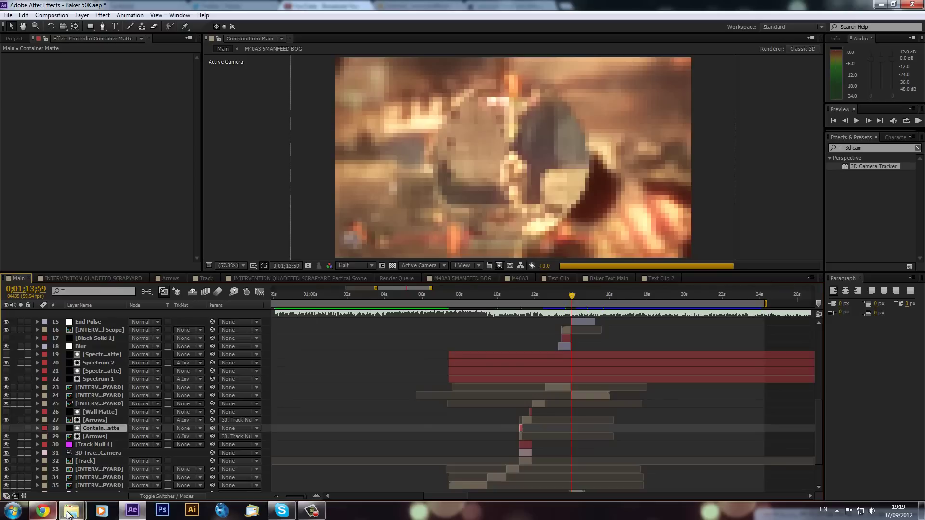
Step: Switch to the Baker 50K folder in Windows Explorer, play the Test Render video, and close the player and folder
mouse_move(70, 513)
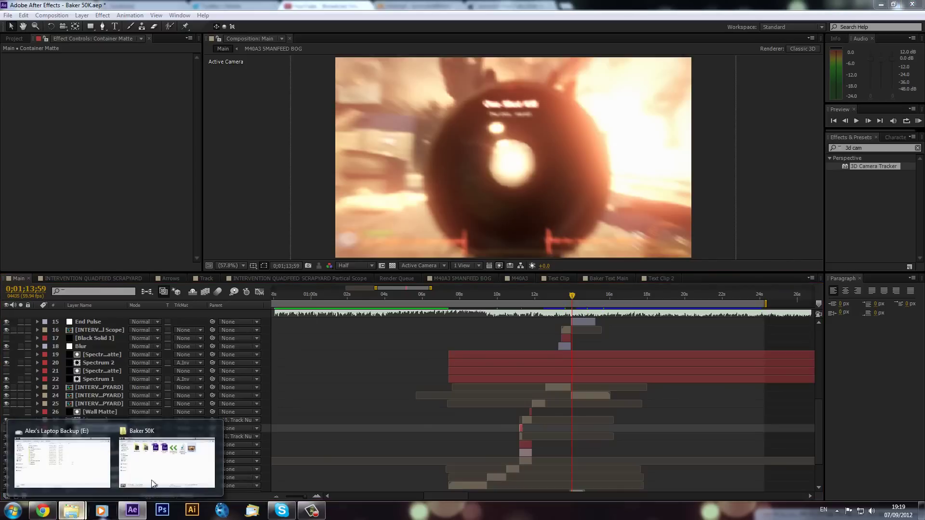
left_click(144, 452)
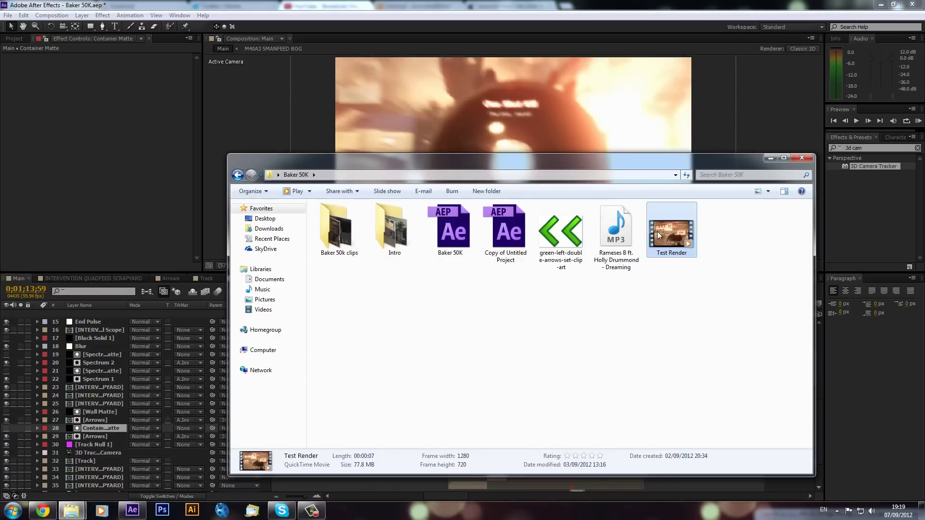
double_click(681, 235)
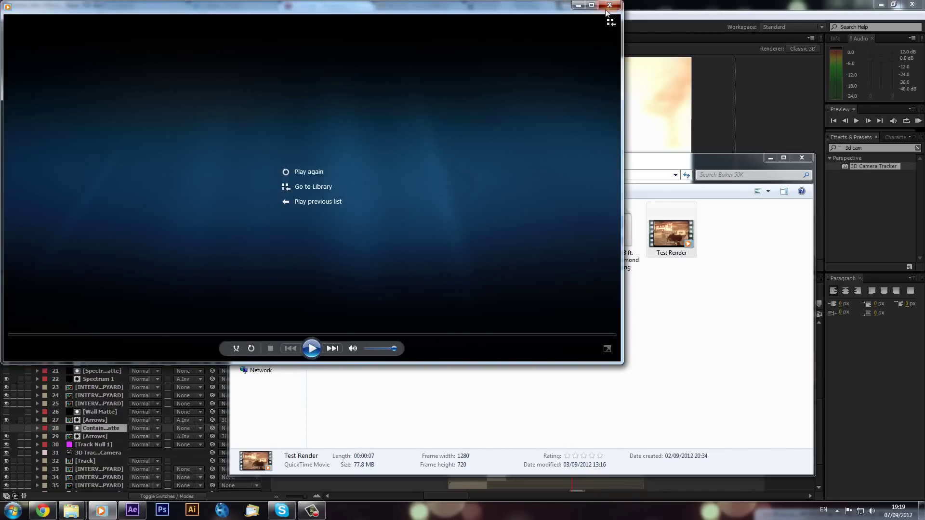
left_click(609, 5)
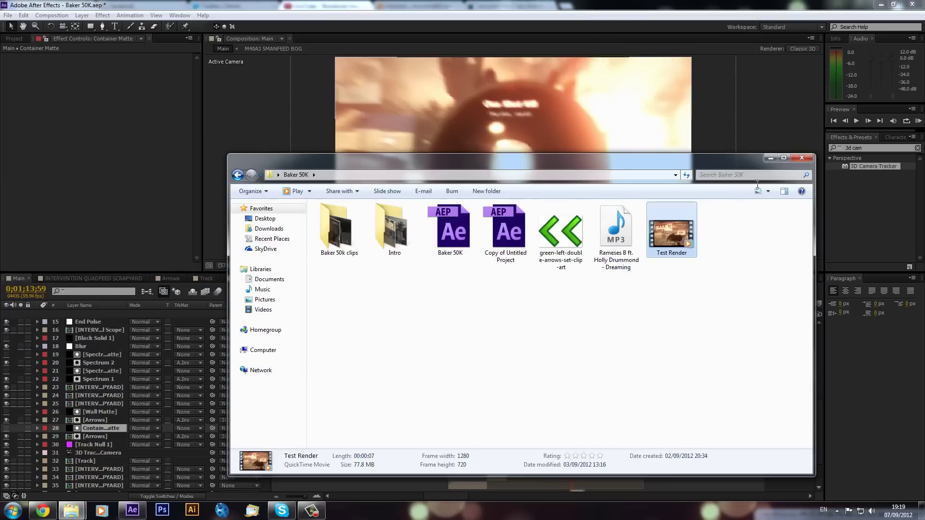
left_click(801, 158)
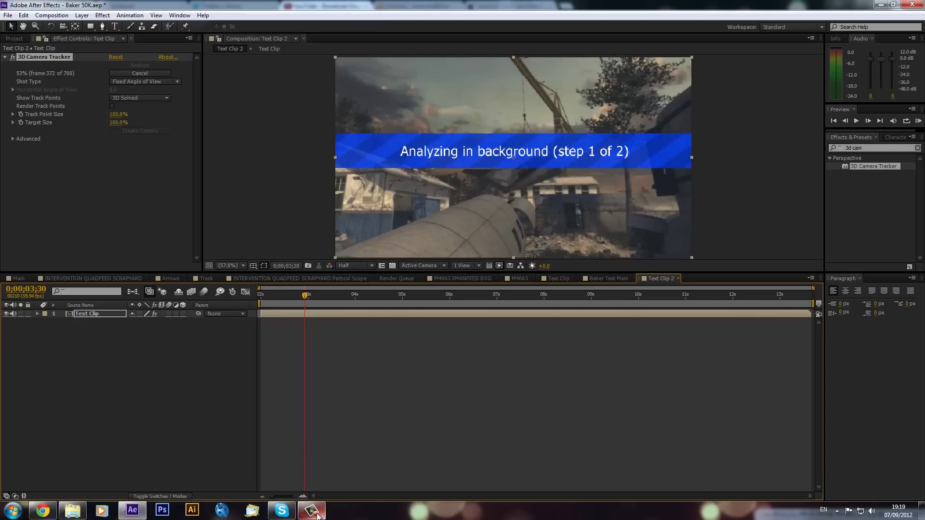
Step: Return to the Main composition and preview the frame at 0;01;13;04
left_click(17, 279)
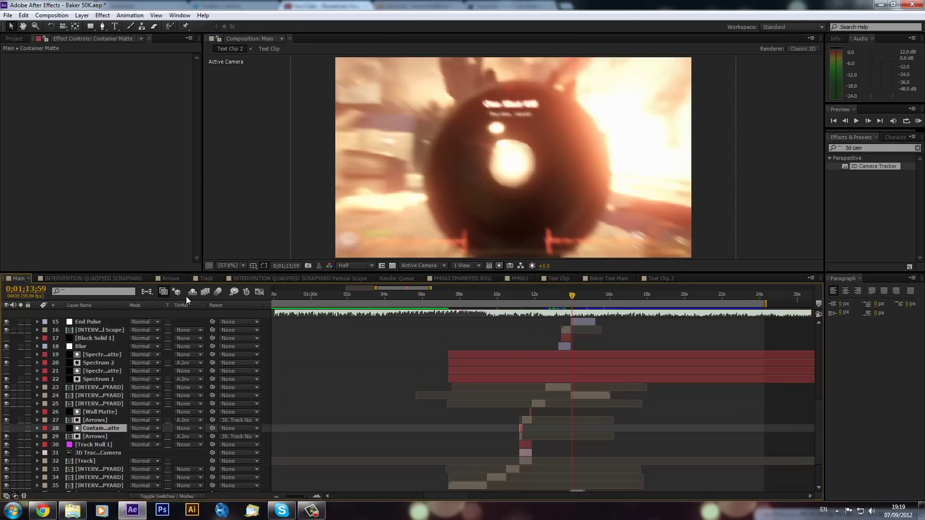
mouse_move(553, 298)
left_mouse_down()
mouse_move(530, 298)
mouse_move(554, 303)
left_mouse_up()
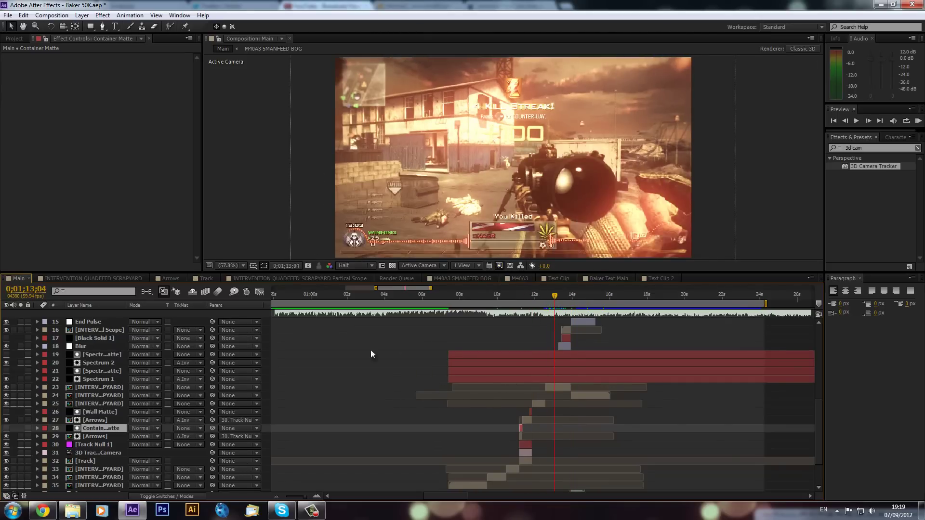
scroll(490, 395, "up", 2)
scroll(490, 391, "down", 5)
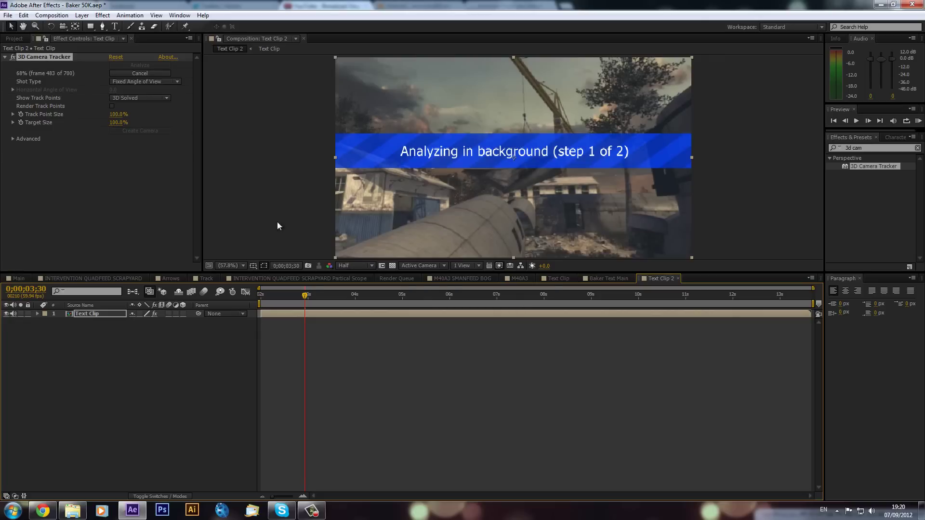
left_click(314, 512)
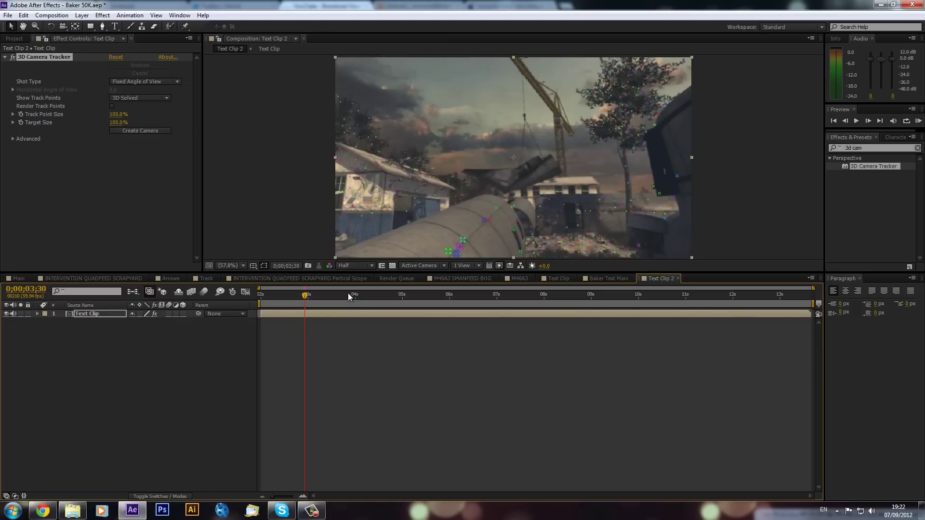
Step: Scrub through the Text Clip 2 composition to examine how the solved track points follow the gameplay clip
left_click_drag(354, 294, 452, 307)
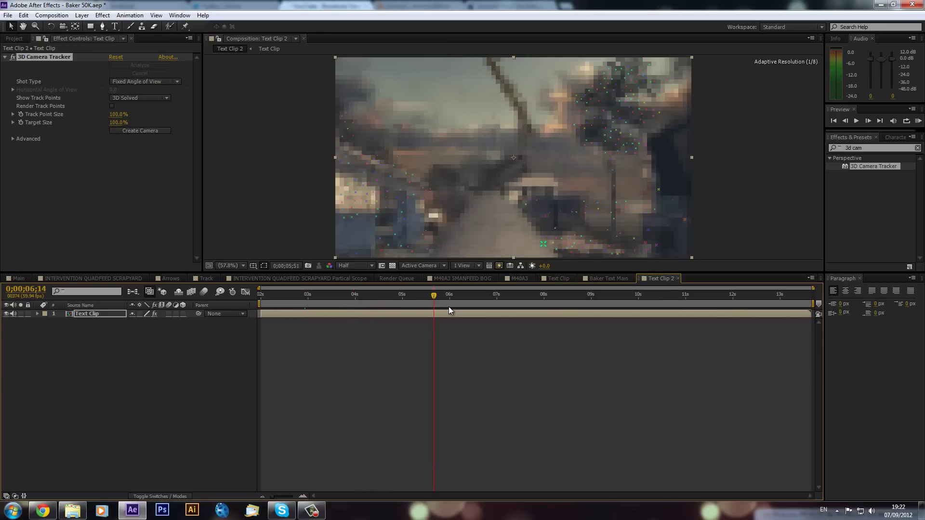
mouse_move(320, 306)
left_mouse_down()
mouse_move(273, 303)
mouse_move(314, 313)
left_mouse_up()
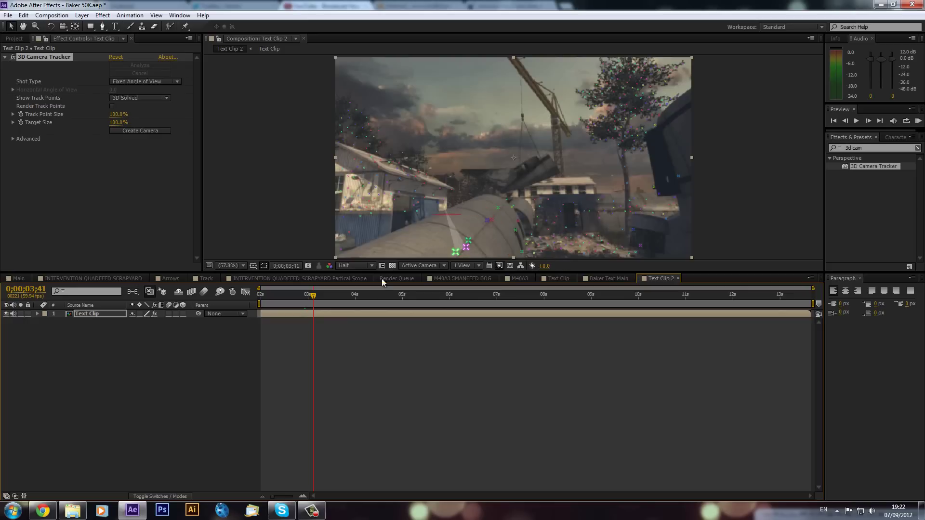
left_click_drag(366, 300, 570, 341)
Step: At 0;00;04;40, select the track points on the ground beside the pipe and create a text layer and camera from them
left_click_drag(424, 295, 360, 300)
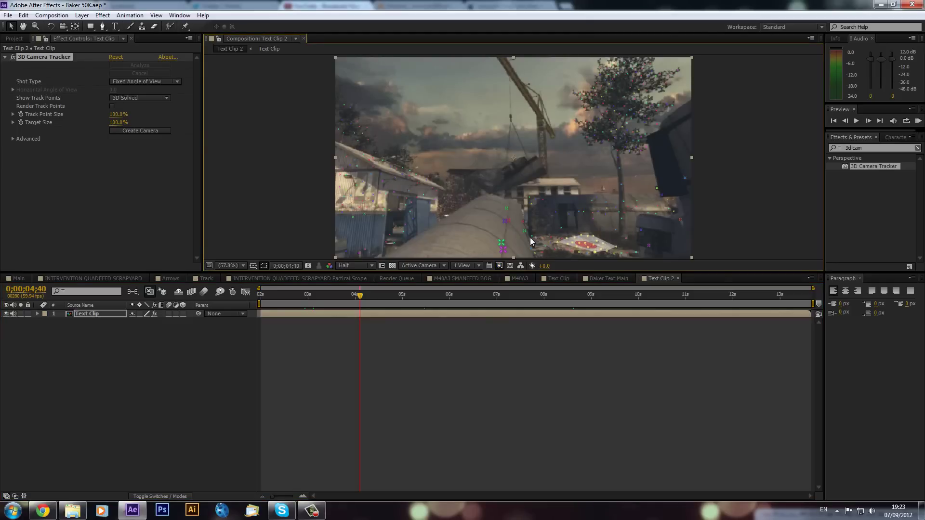
left_click_drag(544, 243, 565, 236)
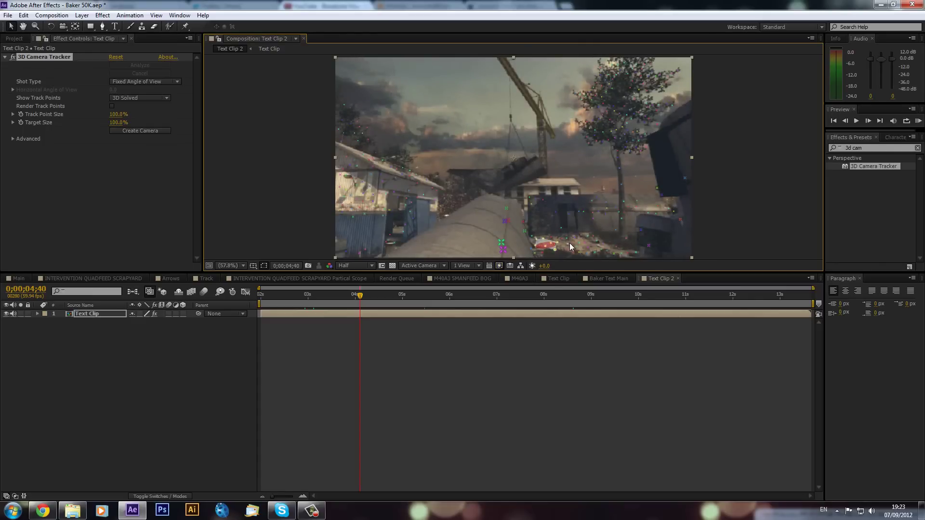
left_click_drag(548, 244, 565, 260)
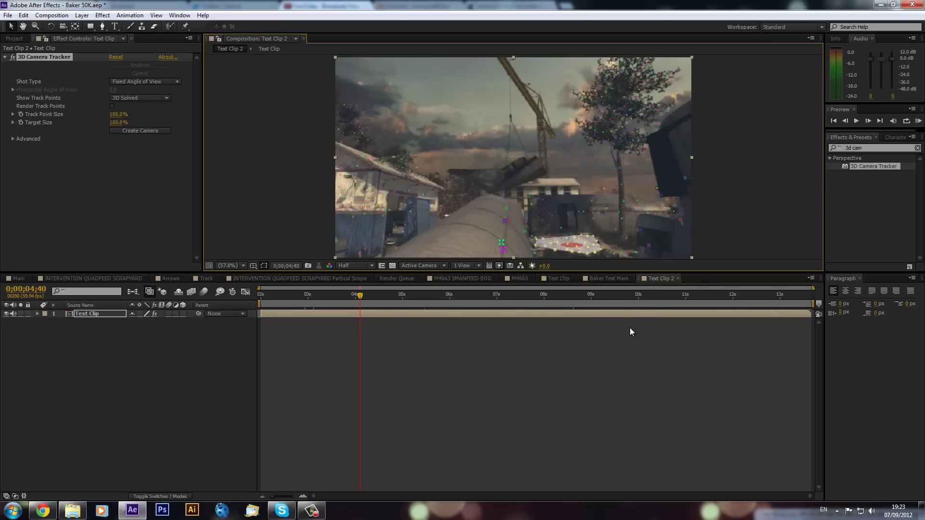
right_click(578, 244)
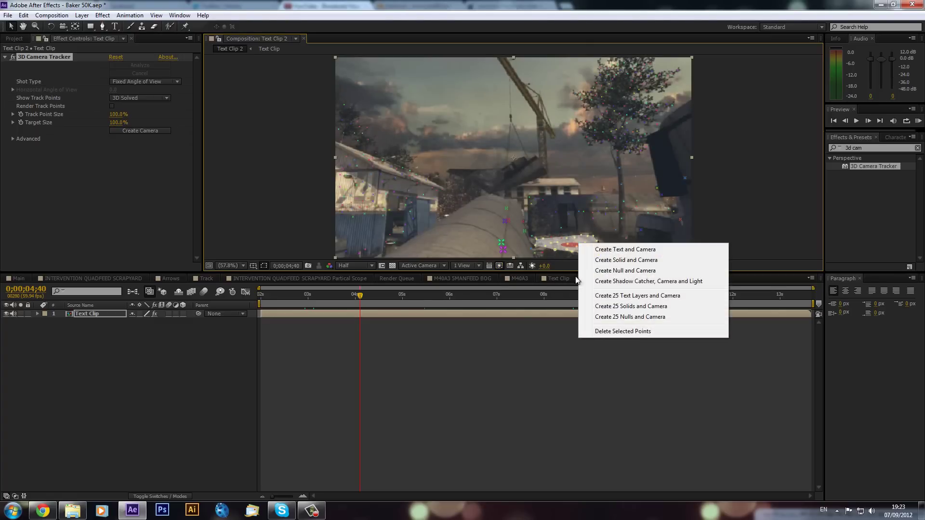
left_click(611, 250)
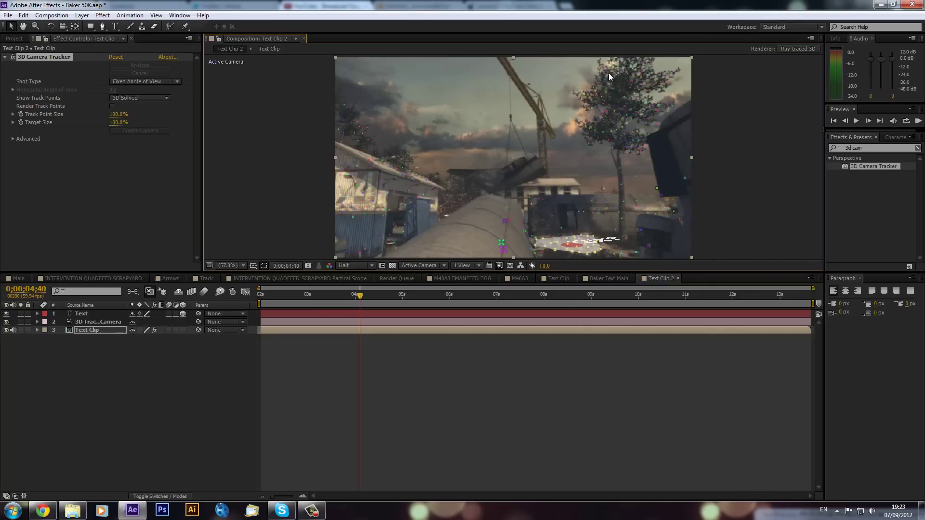
Step: Stand the tracked text layer upright at 0;00;04;24 by setting its X Rotation to 101°
left_click_drag(399, 295, 429, 298)
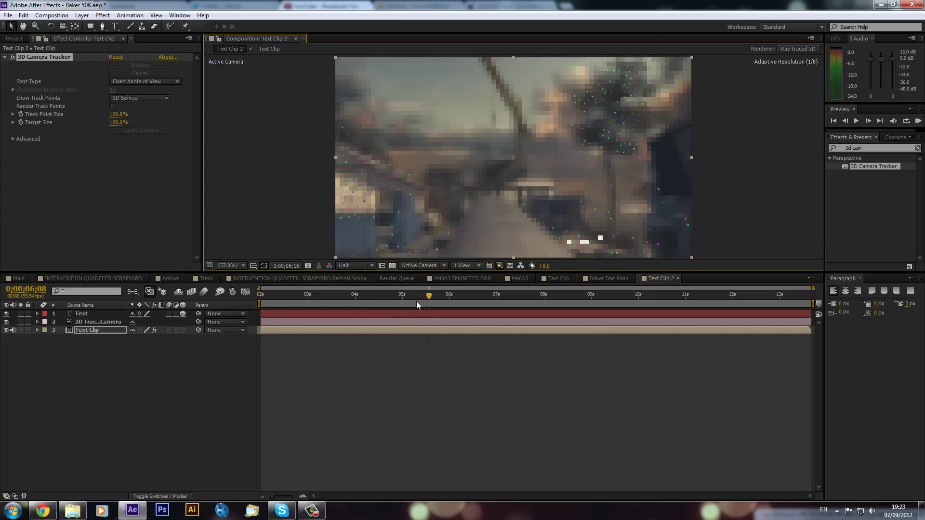
left_click(347, 302)
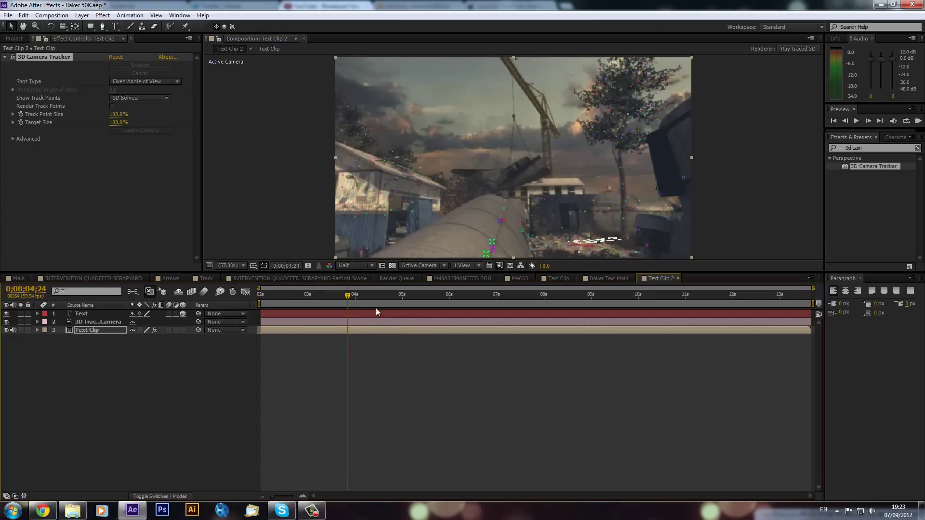
left_click(93, 314)
left_click(98, 305)
key("r")
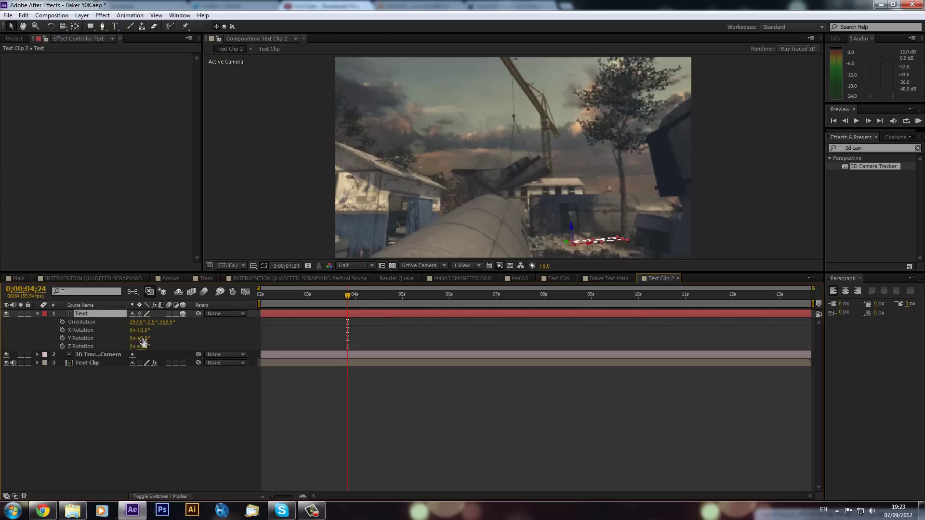
left_click_drag(141, 331, 198, 337)
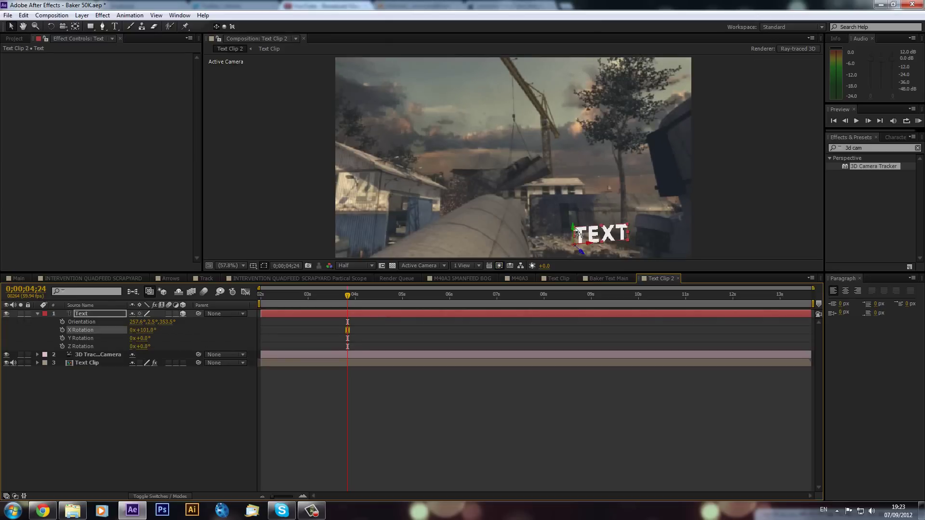
Step: Move the text layer up off the ground into the sky above the buildings, refining its position at 0;00;12;43
left_click_drag(575, 227, 547, 114)
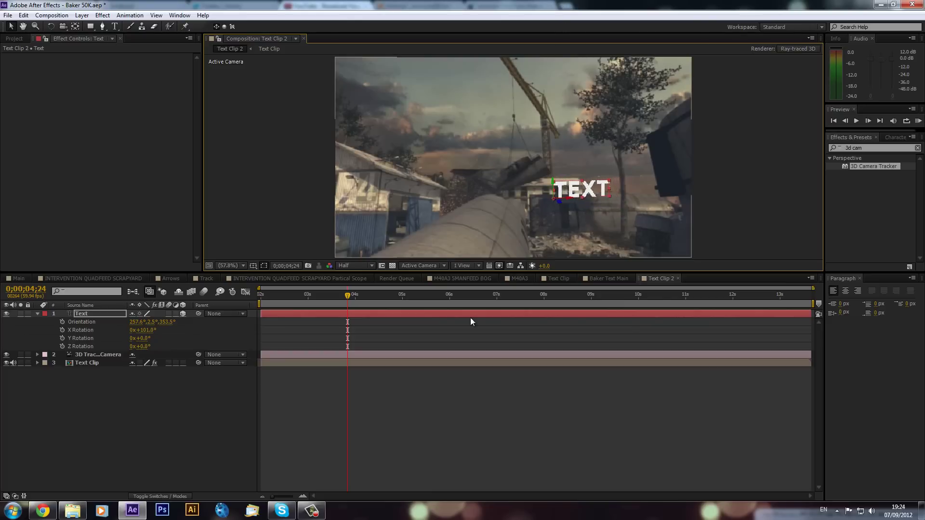
left_click(776, 289)
left_click_drag(775, 286, 739, 298)
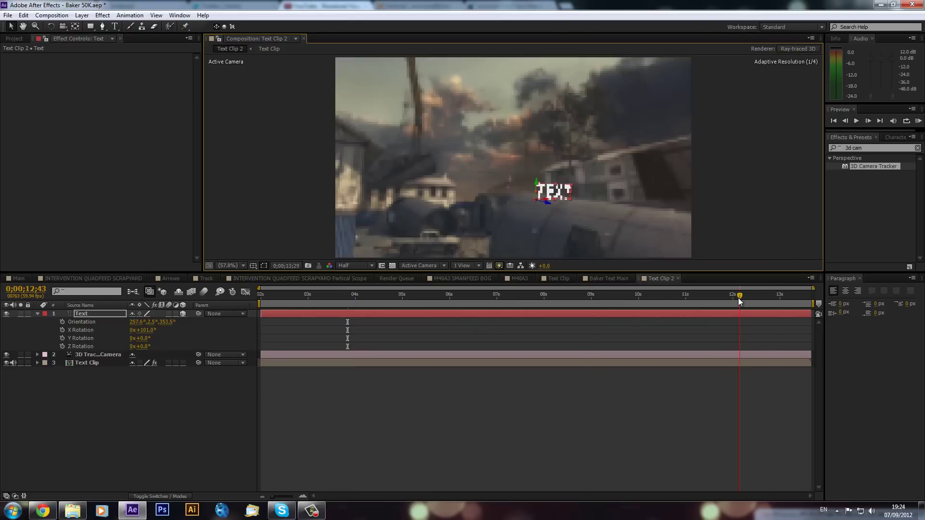
left_click(547, 206)
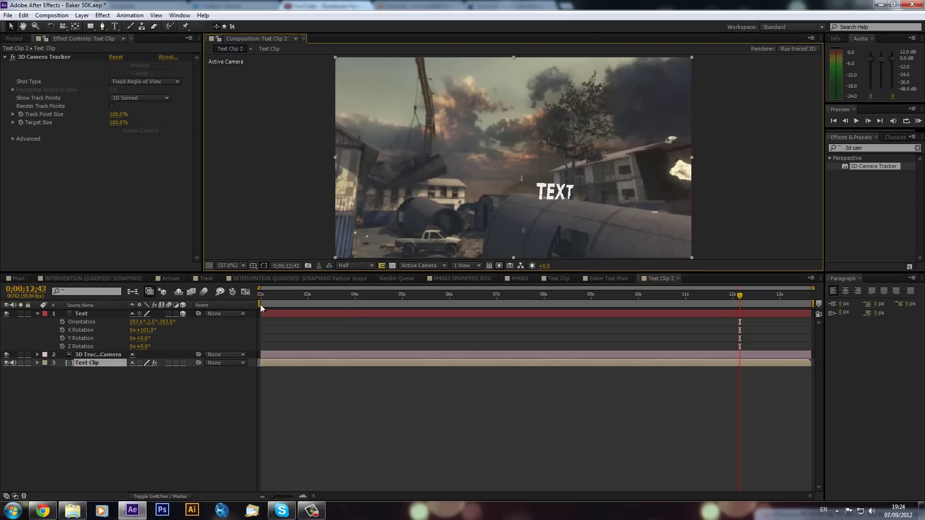
left_click(81, 313)
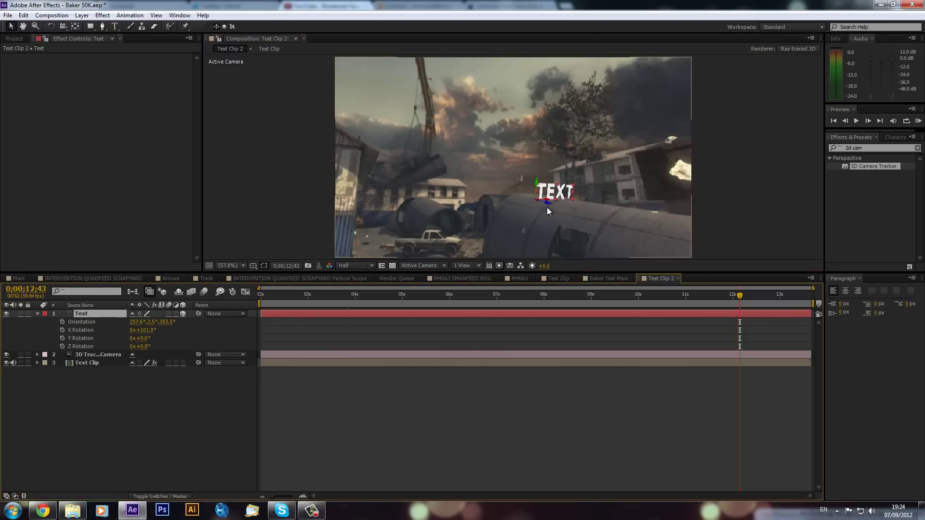
left_click_drag(548, 207, 521, 178)
Step: Enlarge the text layer to a scale of 1122% and preview it at 0;00;04;46
key("s")
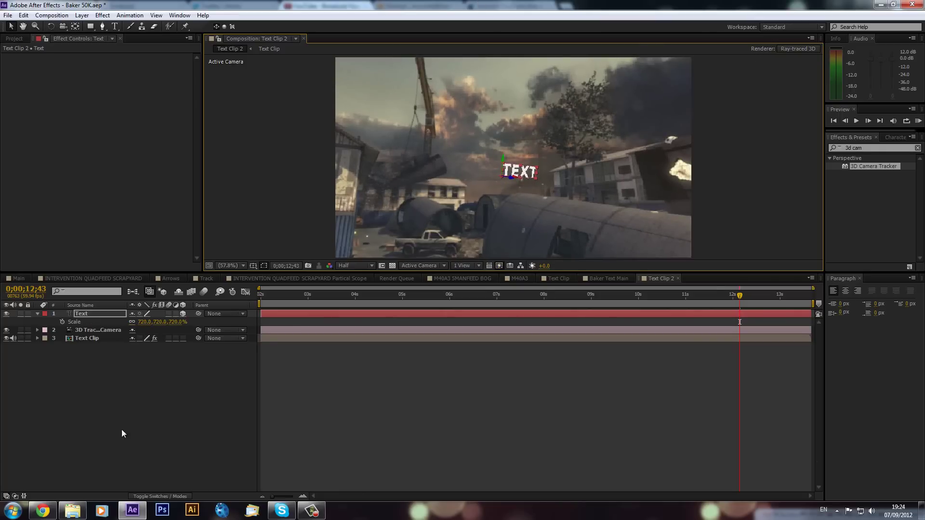
left_click_drag(143, 322, 359, 347)
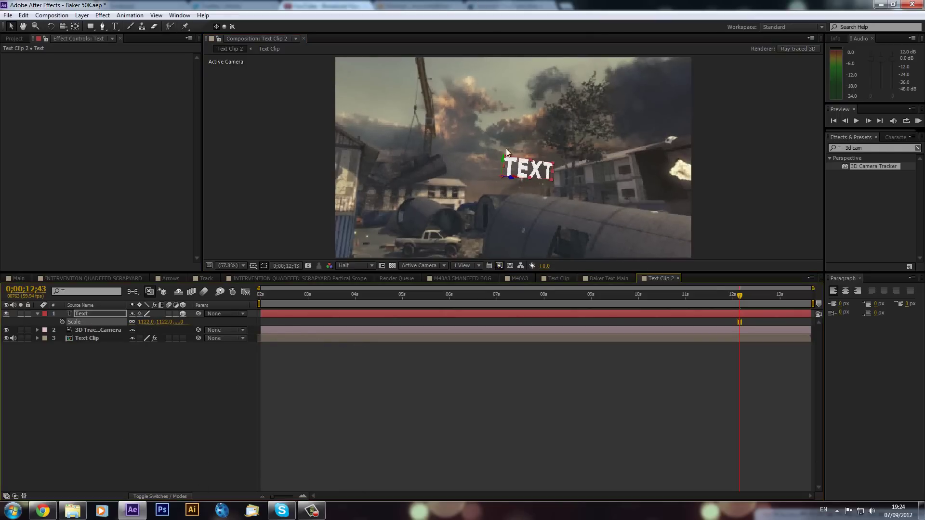
left_click_drag(503, 307, 364, 318)
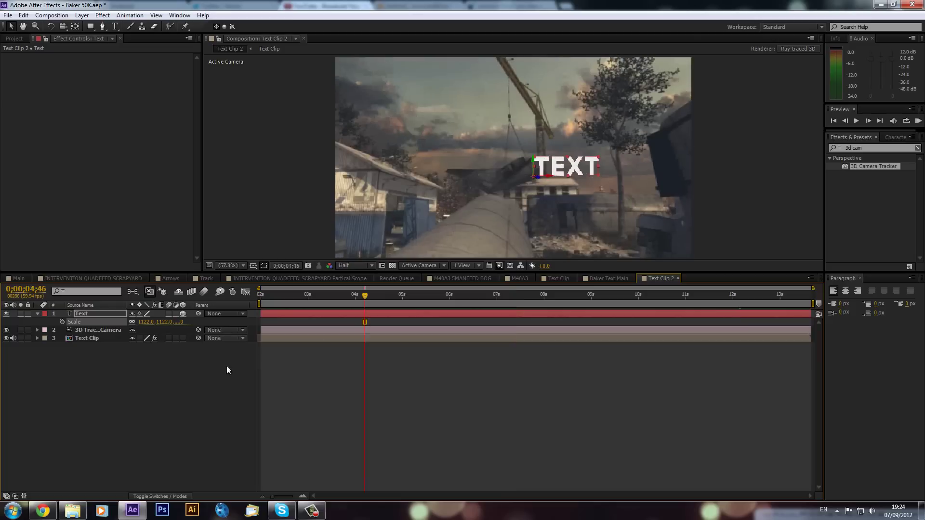
Step: Adjust the text layer's X Rotation to 95°
key("r")
mouse_move(143, 339)
left_mouse_down()
mouse_move(129, 338)
mouse_move(150, 346)
mouse_move(140, 354)
mouse_move(141, 330)
left_mouse_up()
key("ctrl+z")
key("ctrl+z")
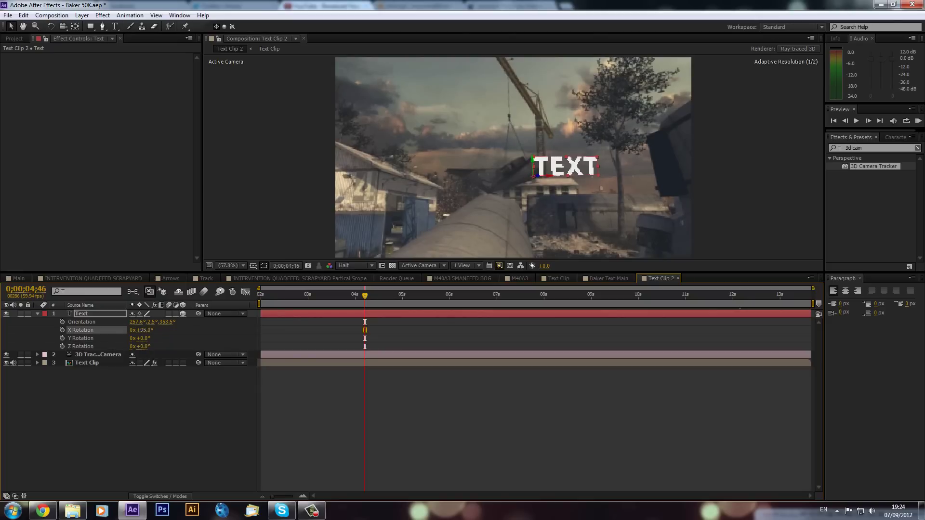
Step: Replace the layer's placeholder text with REVOSS at 0;00;10;04 and return to the Selection tool
left_click(502, 296)
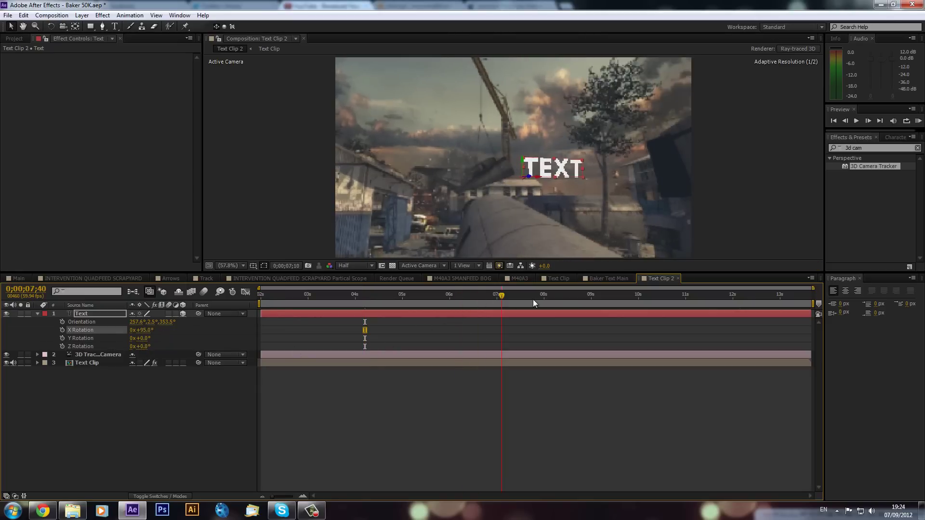
left_click(615, 308)
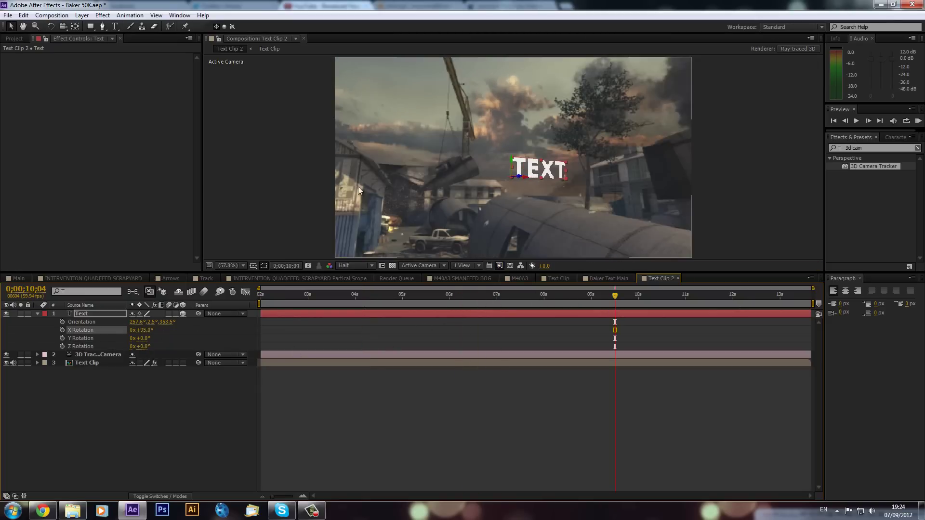
left_click(115, 26)
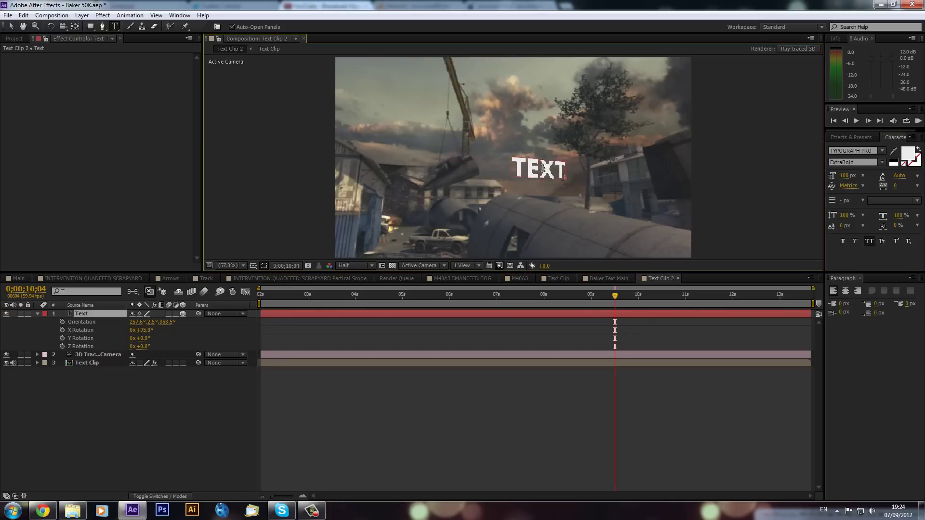
key("ctrl+a")
type("REVOSS")
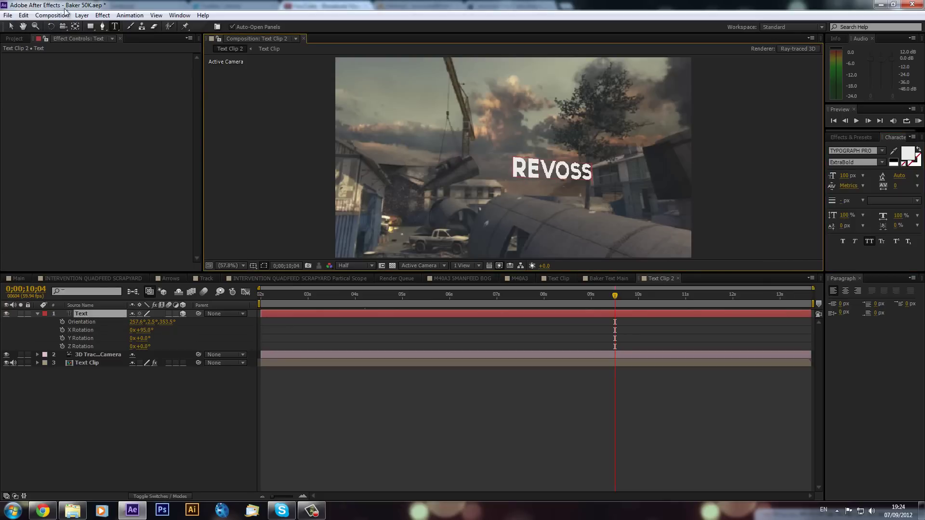
left_click(10, 26)
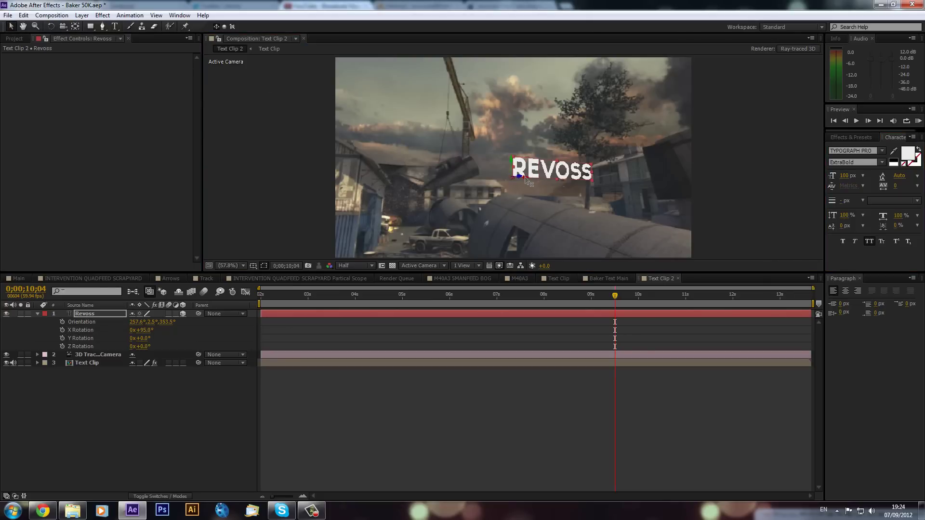
Step: Preview the REVOSS text from 0;00;03;17 and shift it slightly left at 0;00;05;41
left_click(295, 295)
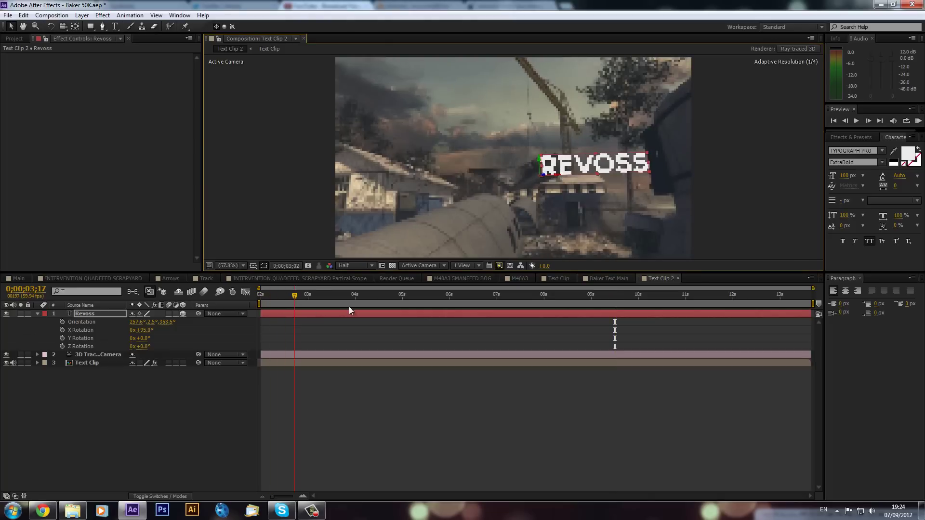
key("space")
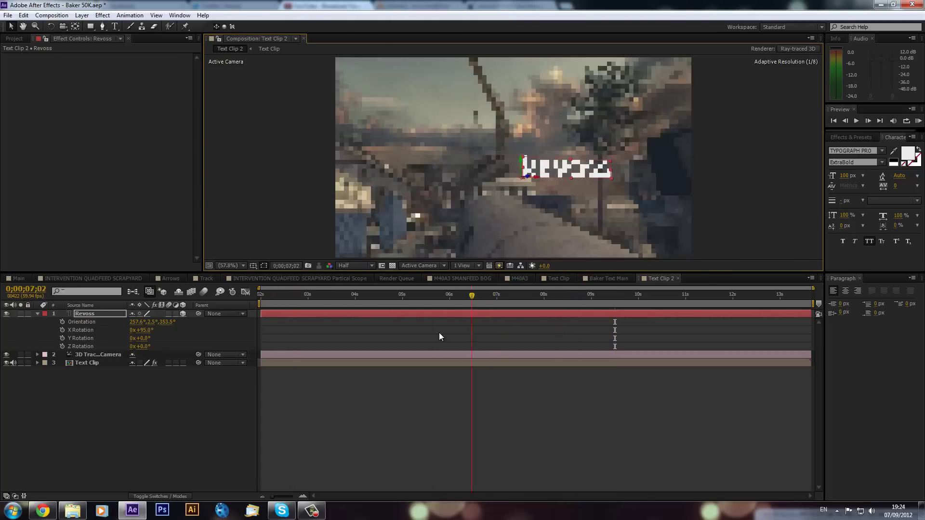
left_click(408, 295)
left_click_drag(542, 179, 522, 220)
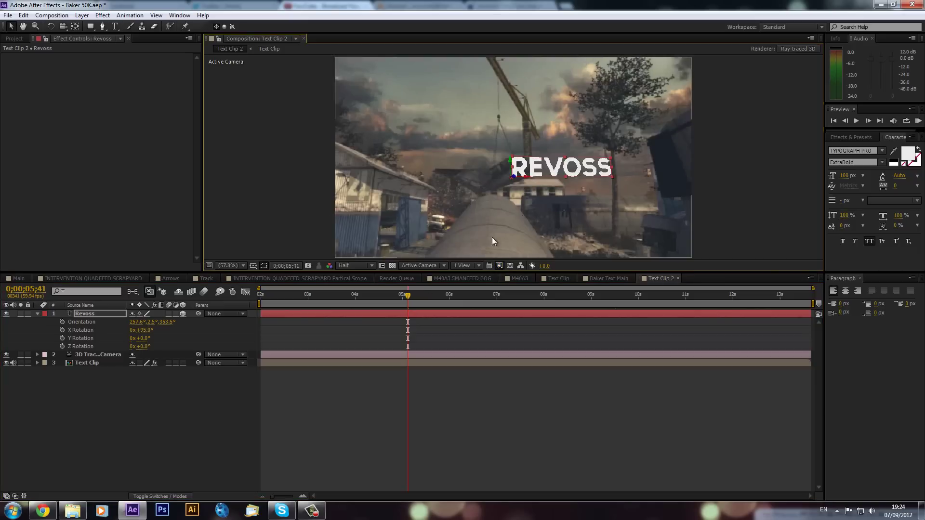
Step: Shift the REVOSS text further left at 0;00;02;34 and scrub through the clip to check its tracking
key("space")
left_click_drag(666, 324, 741, 333)
left_click_drag(564, 294, 261, 293)
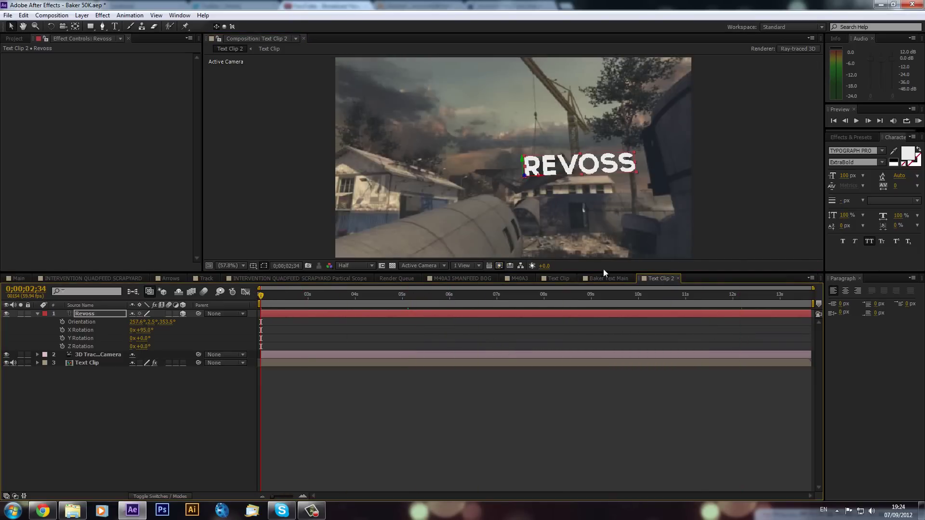
left_click_drag(521, 177, 499, 178)
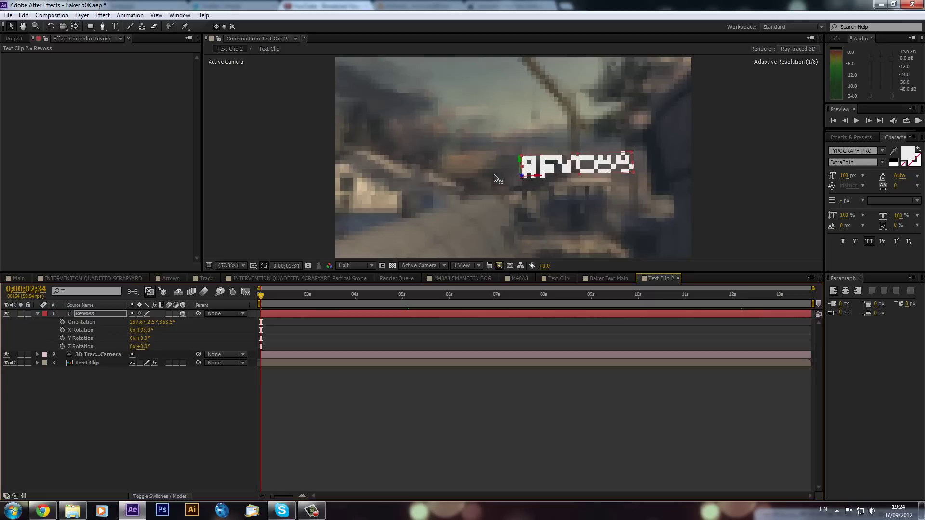
left_click_drag(446, 296, 692, 305)
left_click_drag(776, 297, 297, 316)
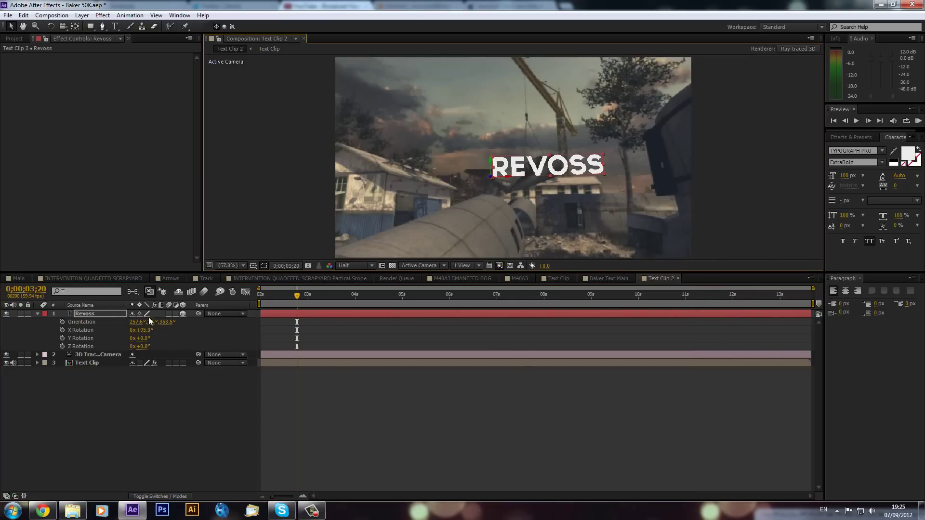
Step: Review the composition's Ray-traced 3D renderer setting and its ray-tracing quality options, keeping them as they are
left_click(798, 48)
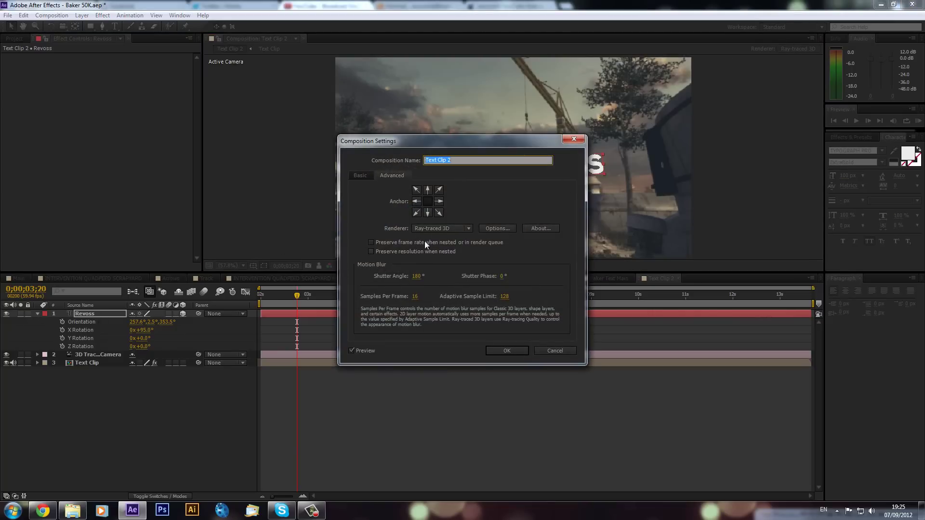
left_click(440, 227)
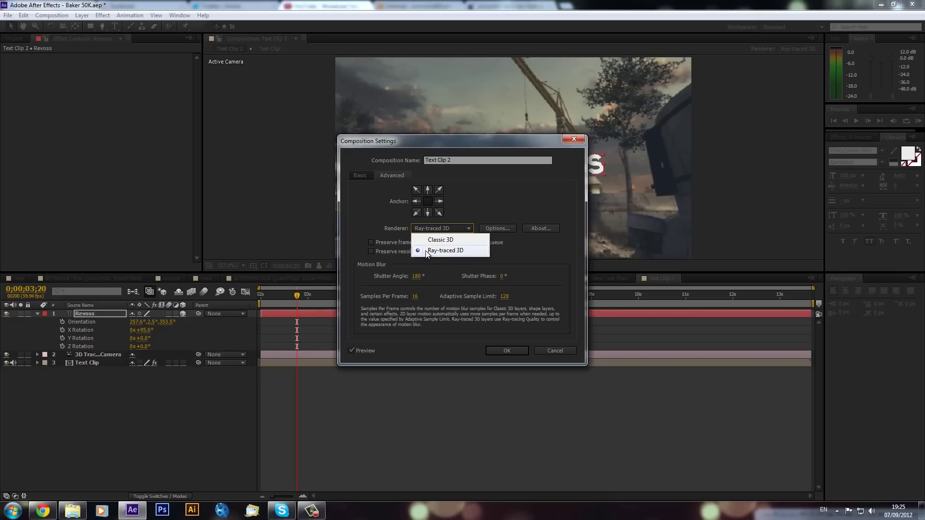
left_click(536, 267)
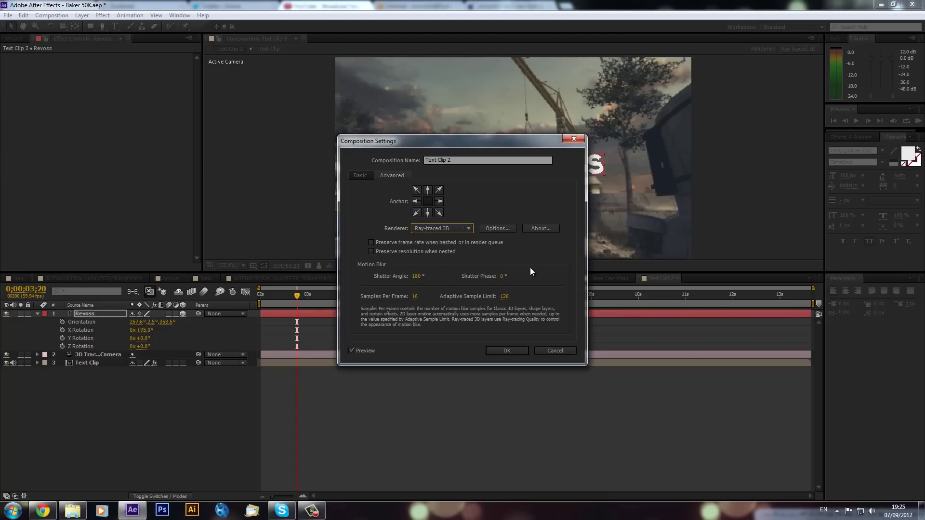
left_click(499, 230)
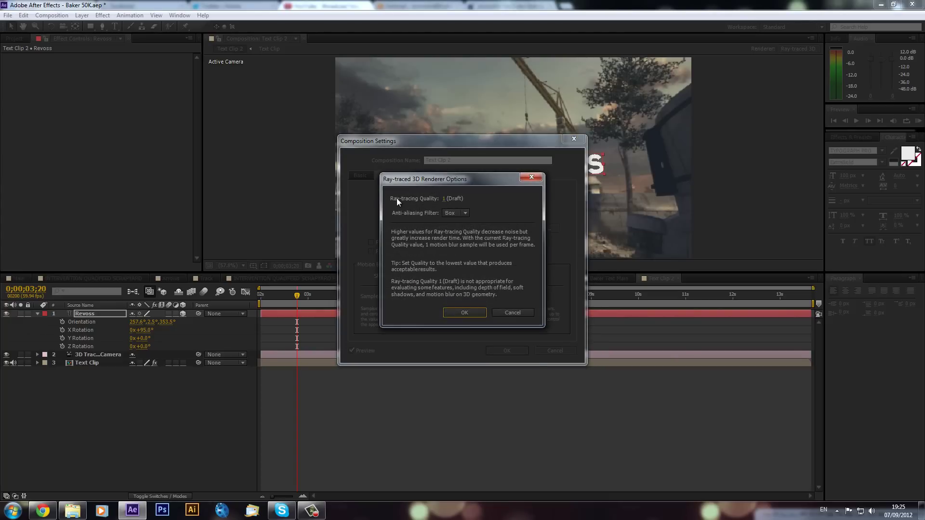
left_click(473, 316)
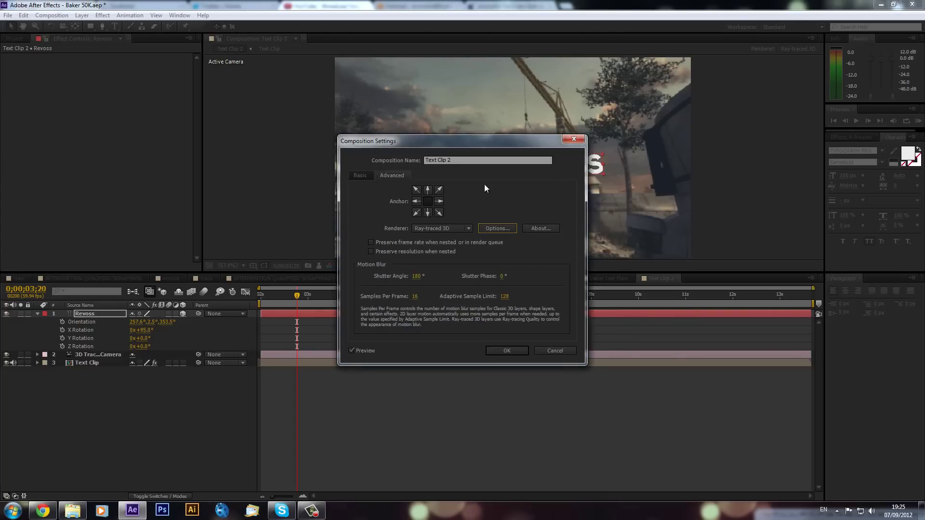
left_click(505, 353)
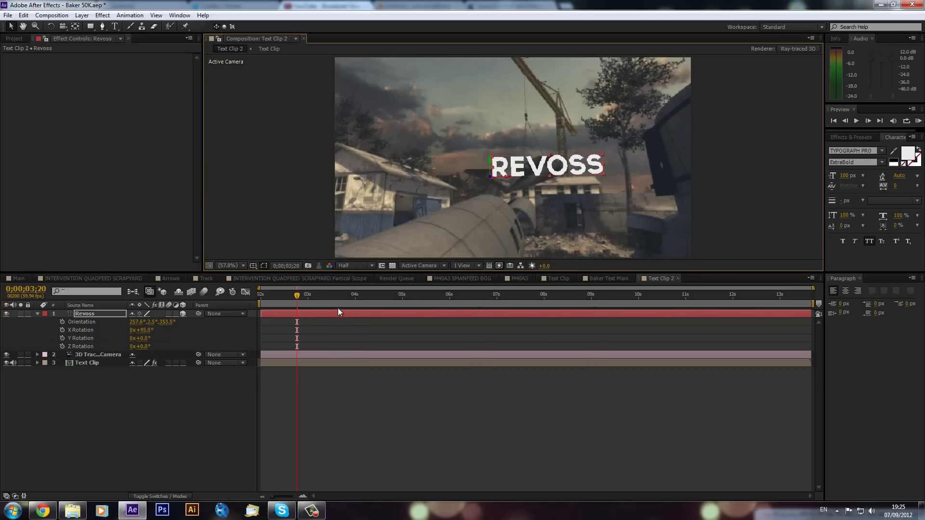
Step: At 0;00;08;30, set the Extrusion Depth in the REVOSS text layer's geometry options to 75
left_click(341, 304)
left_click_drag(389, 322, 540, 340)
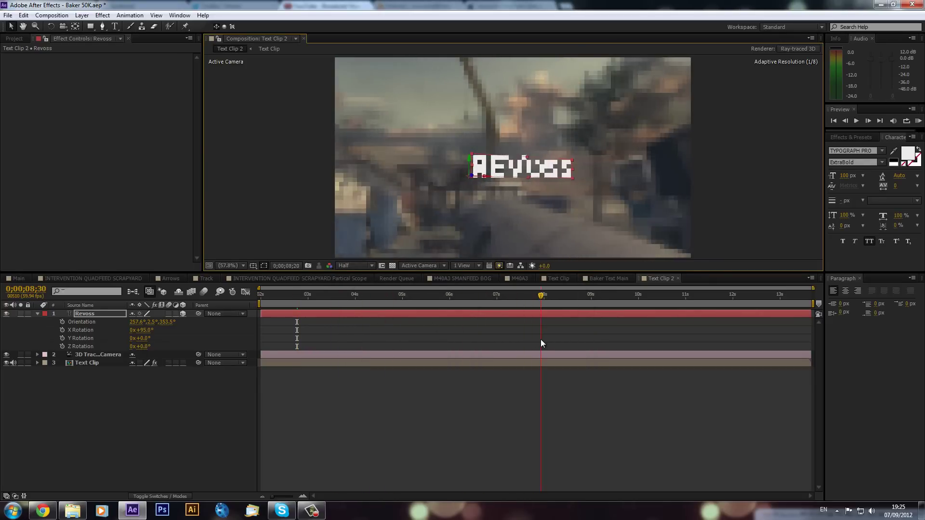
key("F2")
left_click(38, 316)
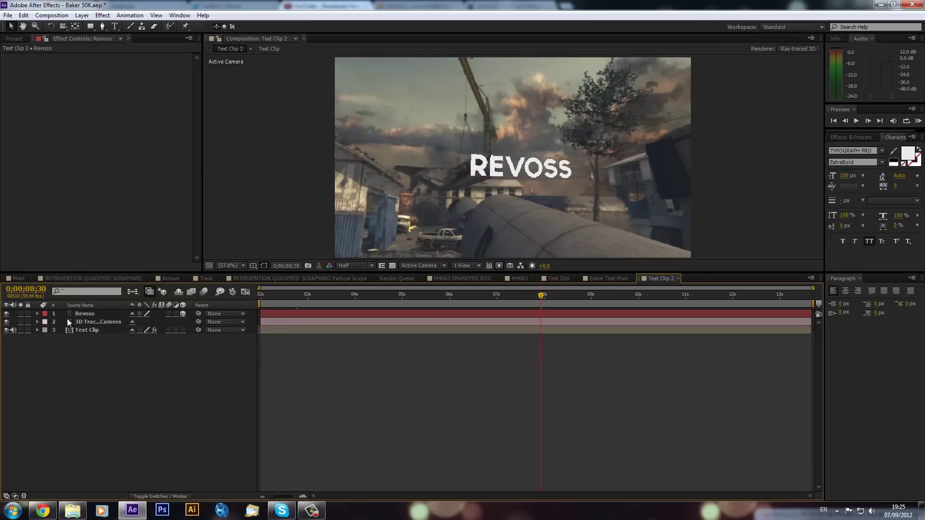
left_click(38, 314)
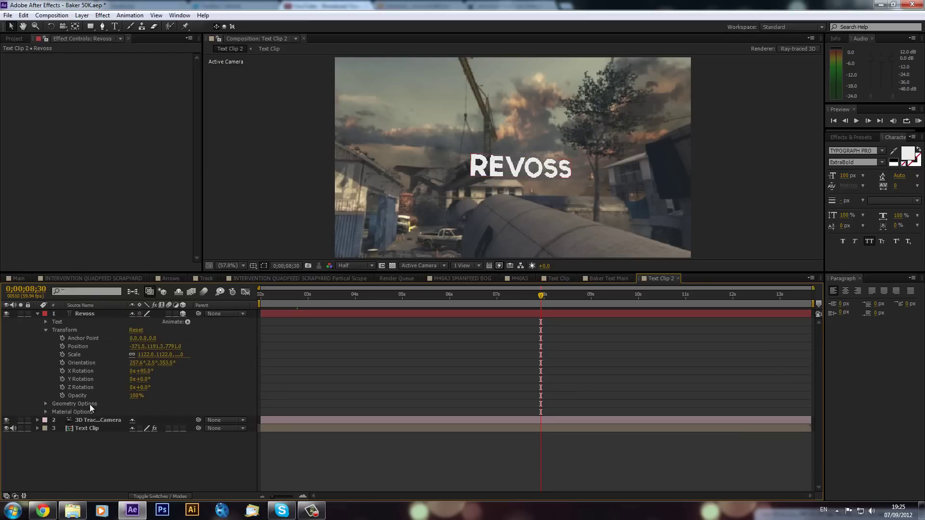
left_click(45, 404)
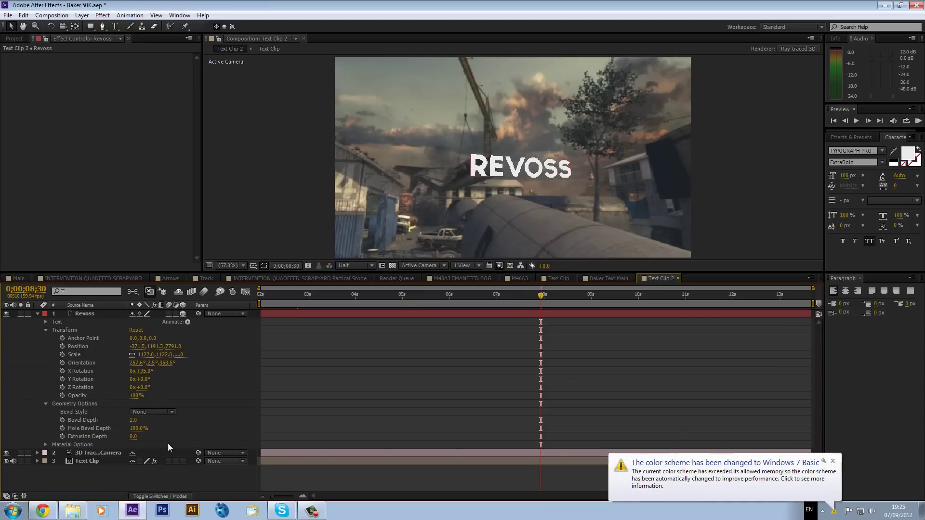
left_click(833, 463)
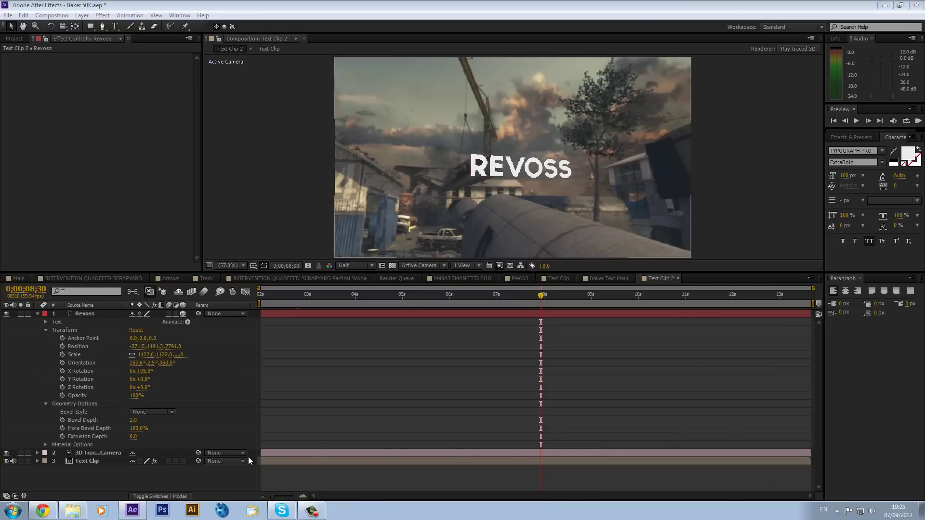
left_click(132, 437)
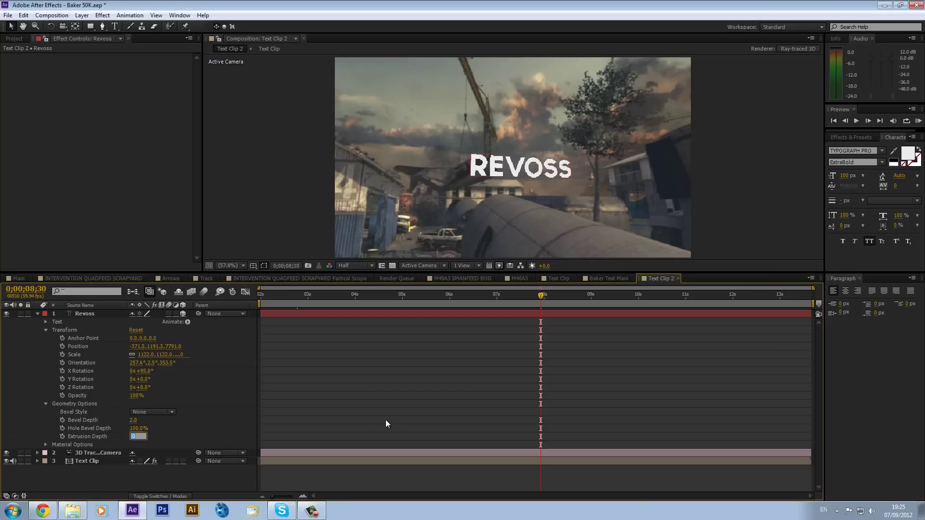
type("75")
key("Return")
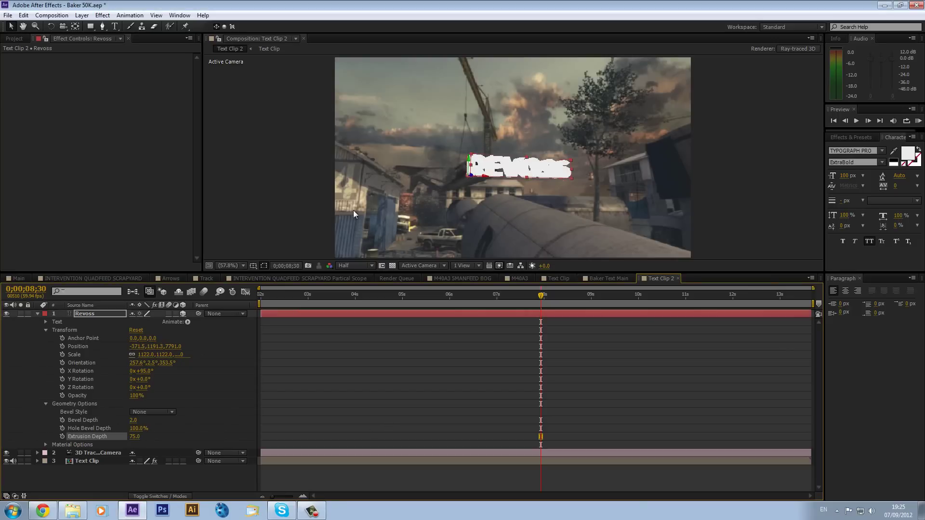
Step: Give the REVOSS text a Convex bevel style with a Bevel Depth of 4
left_click(150, 412)
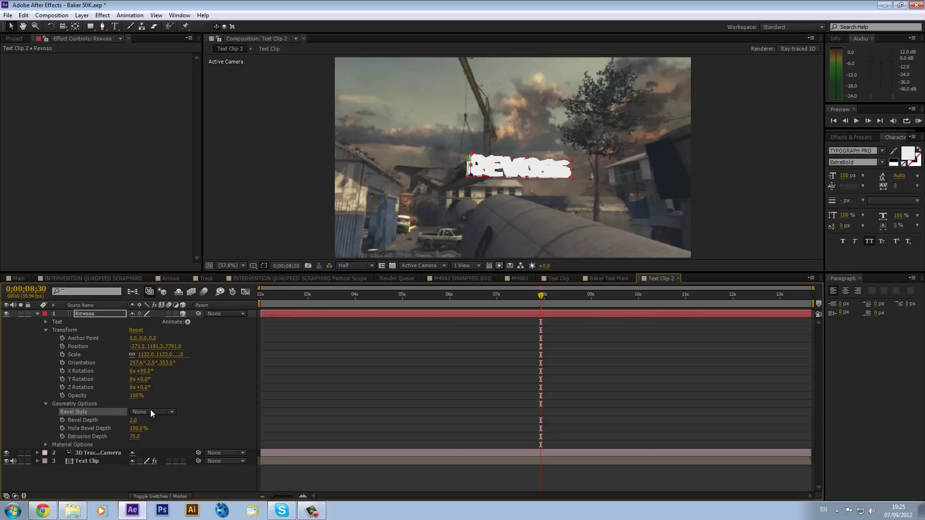
left_click(167, 455)
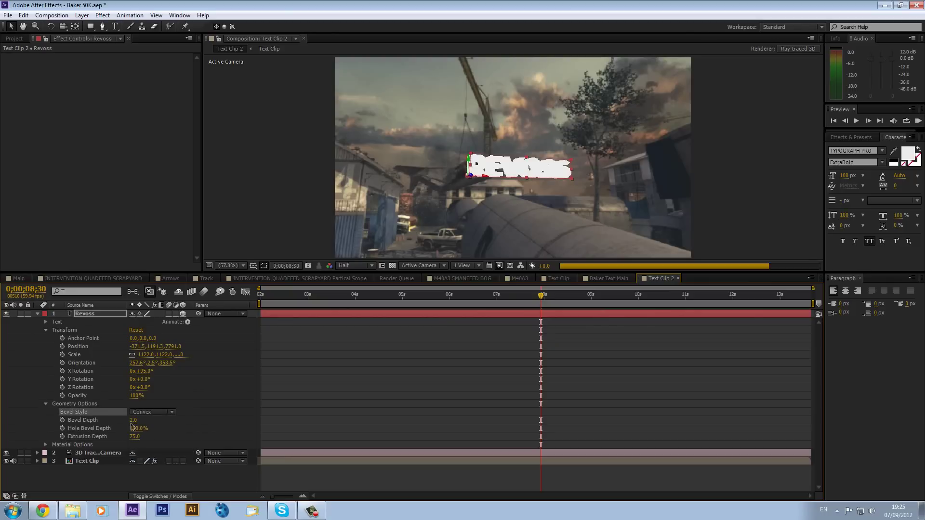
left_click(136, 420)
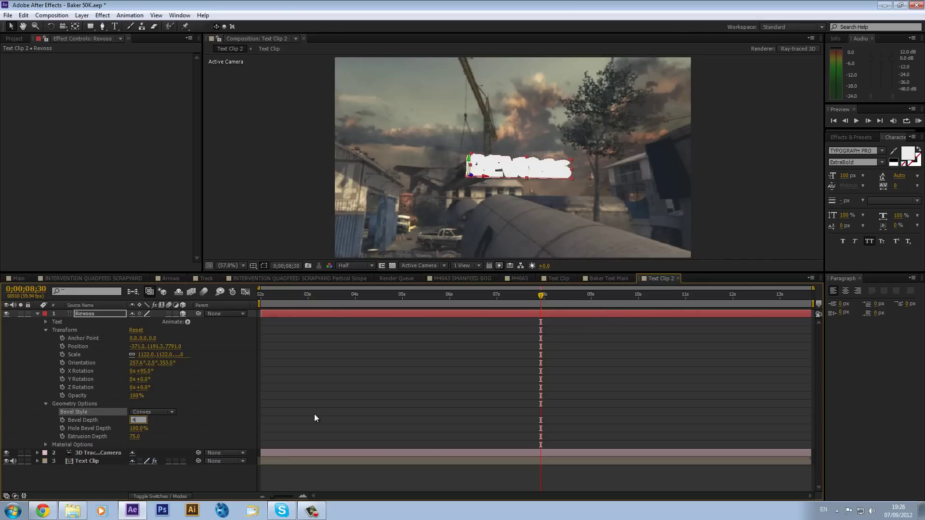
key("Return")
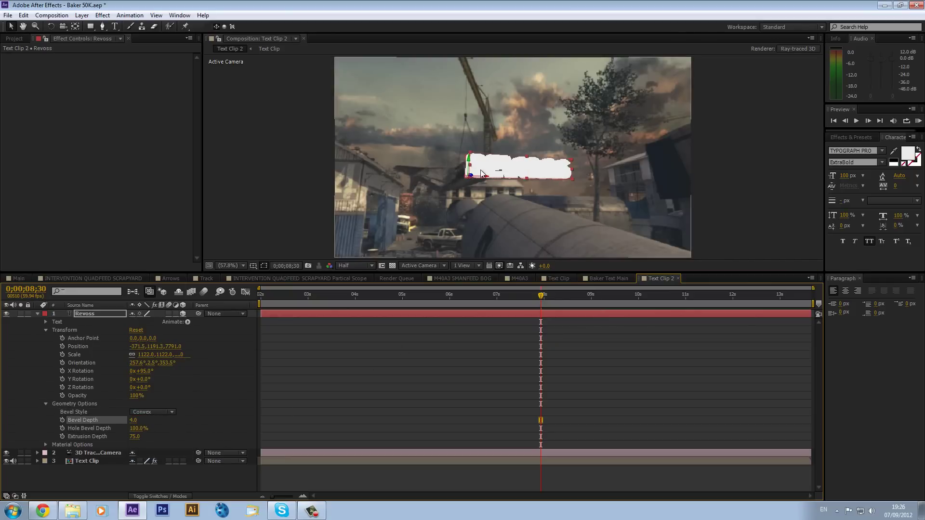
Step: Add a white Parallel light with 50% intensity and shadow casting turned on
left_click(81, 15)
mouse_move(86, 28)
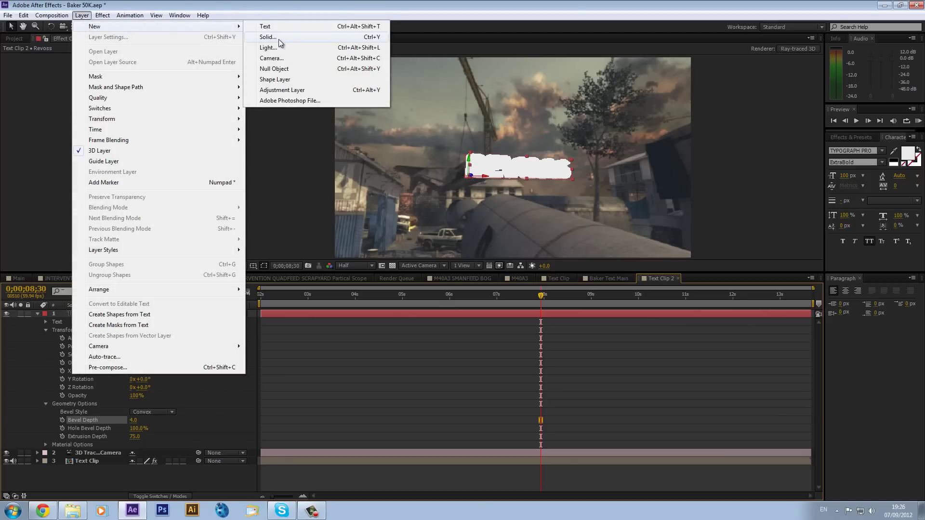
left_click(282, 47)
left_click(471, 173)
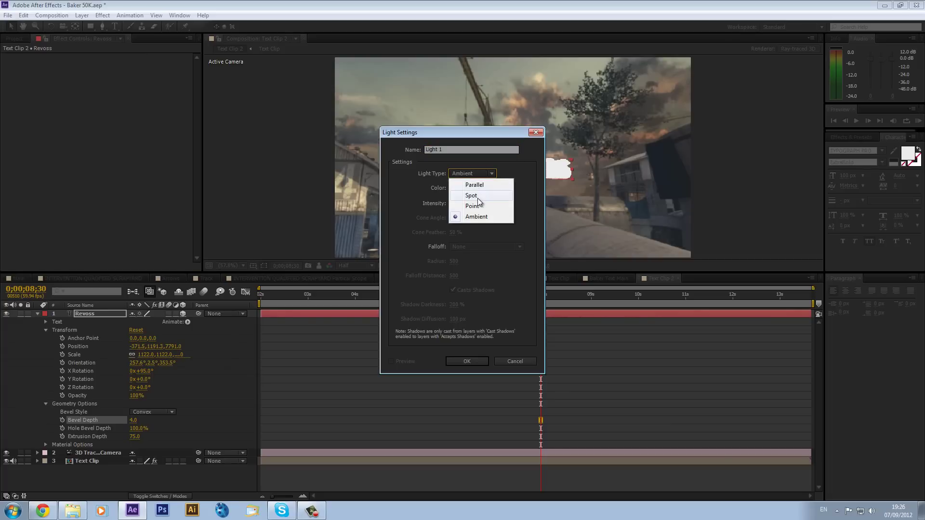
left_click(476, 185)
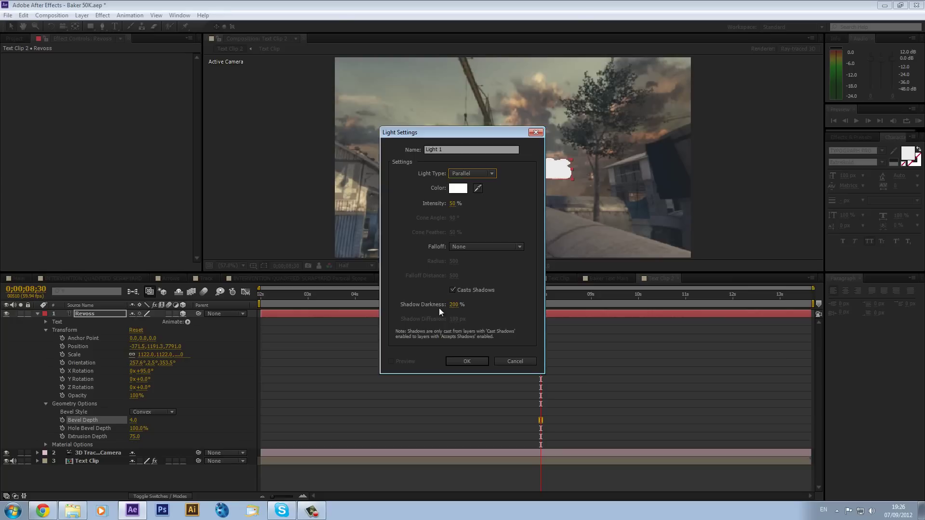
left_click(464, 362)
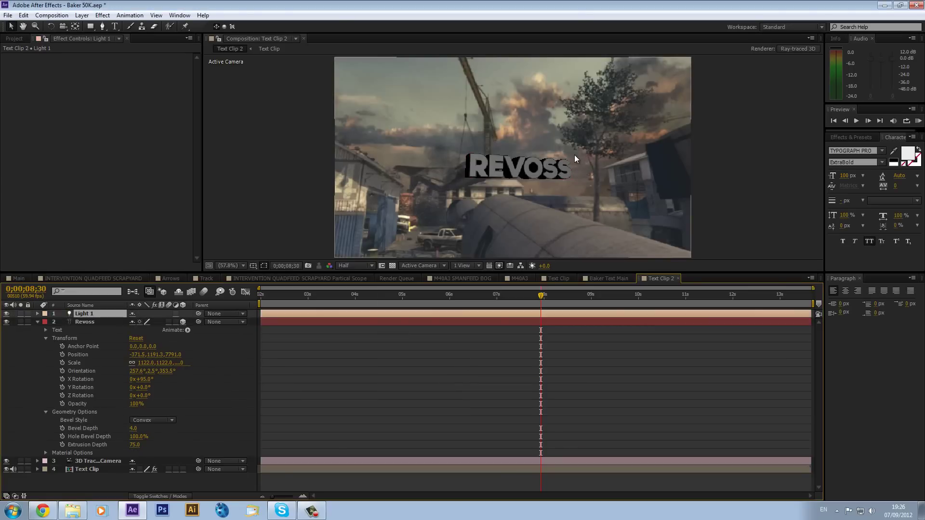
Step: Move the Parallel light from outside the frame to just beside the right end of the REVOSS text
key("comma")
key("comma")
key("comma")
key("comma")
key("comma")
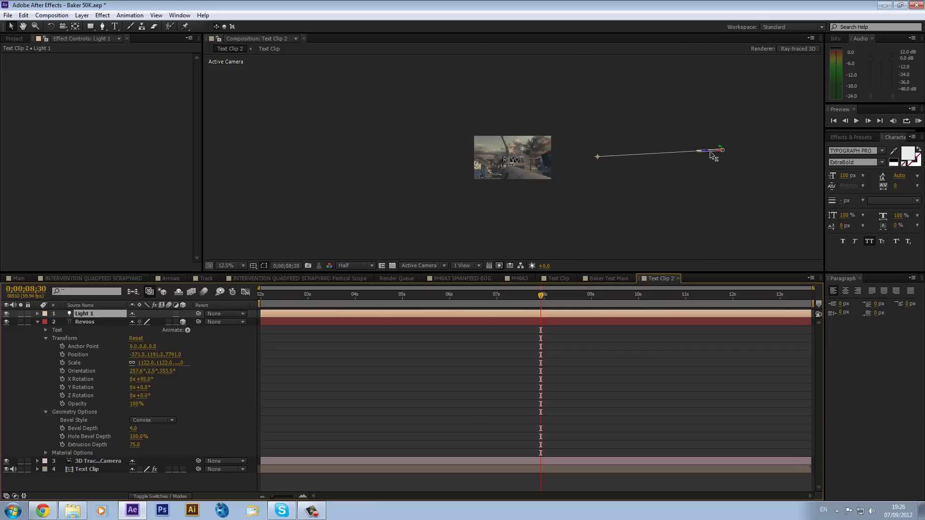
left_click_drag(711, 152, 571, 159)
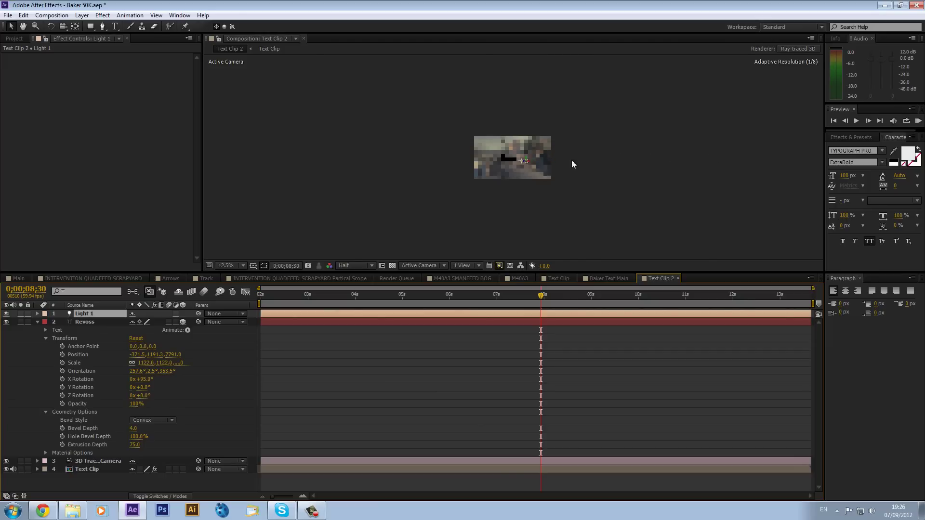
left_click(237, 263)
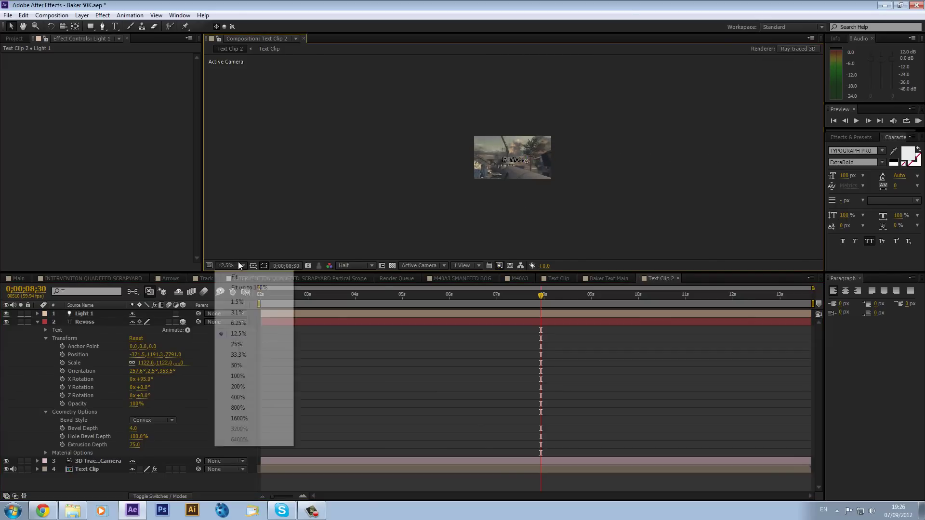
left_click(241, 287)
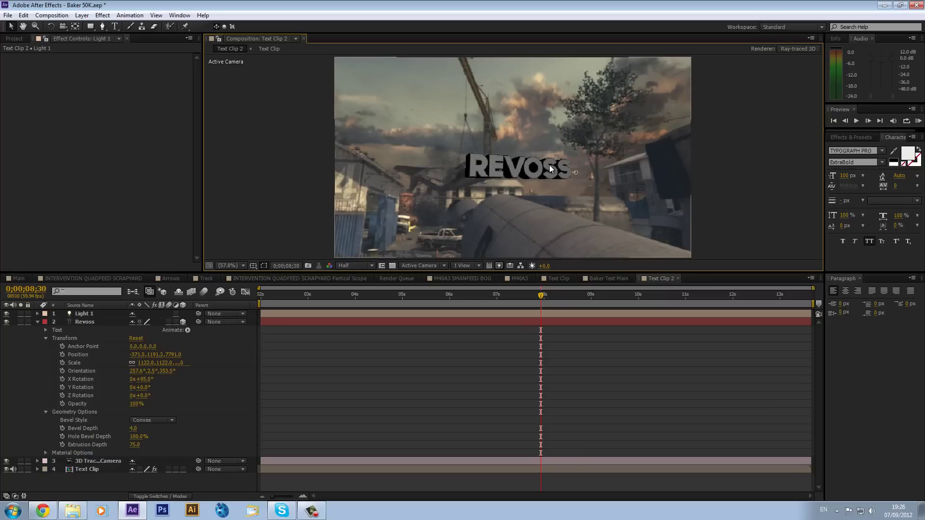
Step: Add a second light of type Spot with 50% intensity, 90° cone angle, 50% cone feather and shadow casting
left_click(82, 15)
mouse_move(96, 26)
left_click(270, 47)
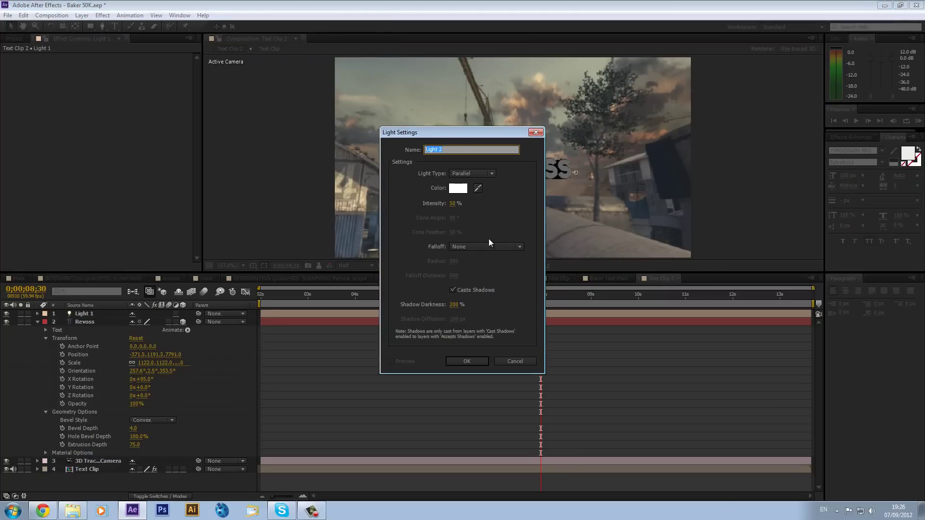
left_click(467, 174)
left_click(471, 196)
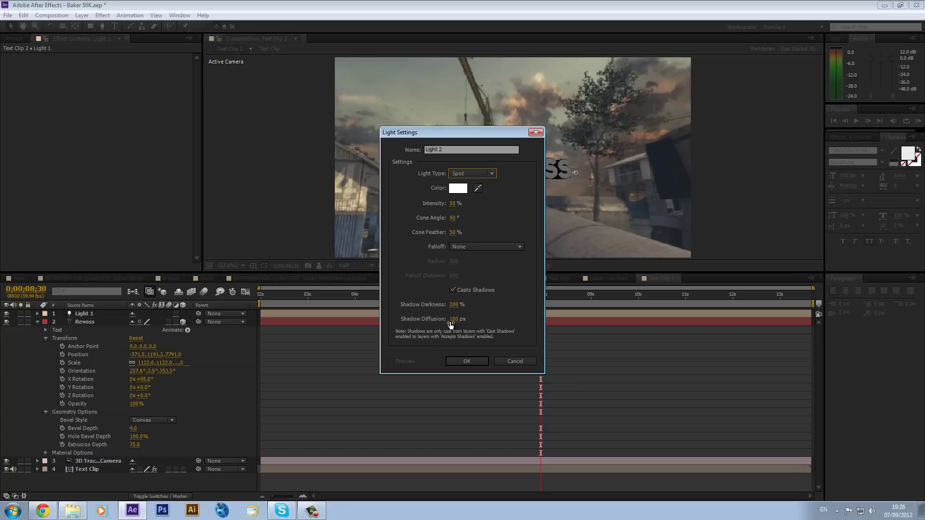
left_click(462, 362)
Step: Position the Spot light to the right of the REVOSS text, just past the frame's right edge
key("comma")
key("comma")
key("comma")
key("comma")
key("comma")
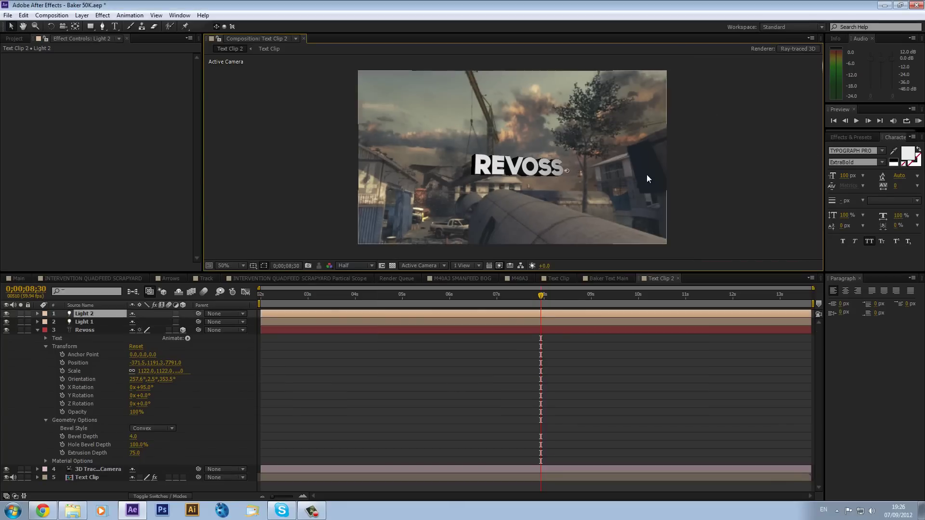
left_click_drag(712, 153, 617, 165)
key("period")
key("period")
key("period")
key("period")
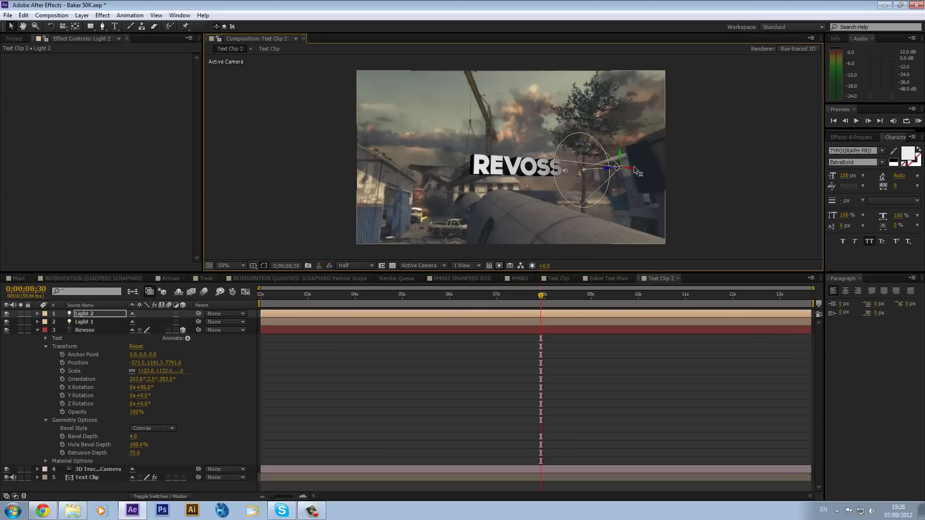
left_click_drag(633, 172, 923, 180)
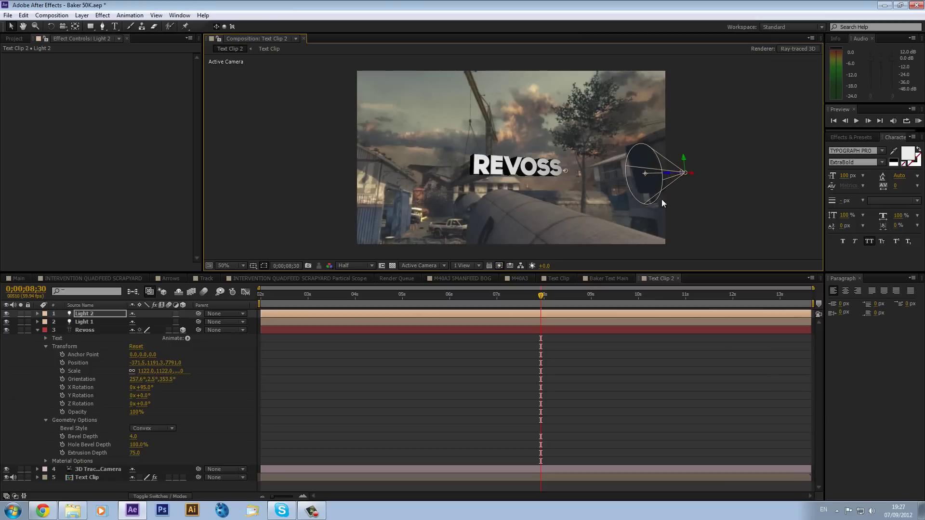
left_click_drag(696, 170, 659, 176)
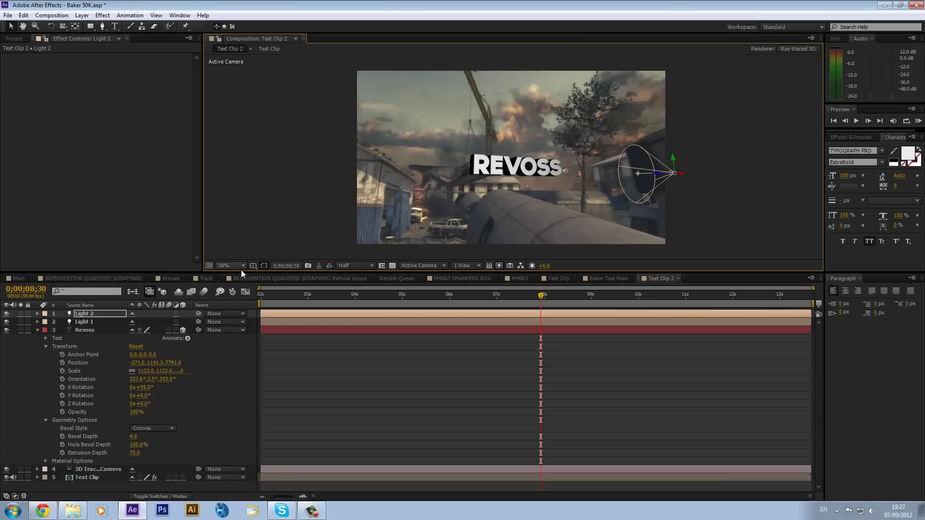
Step: Add a third light of type Ambient with 50% intensity
left_click(82, 15)
mouse_move(96, 27)
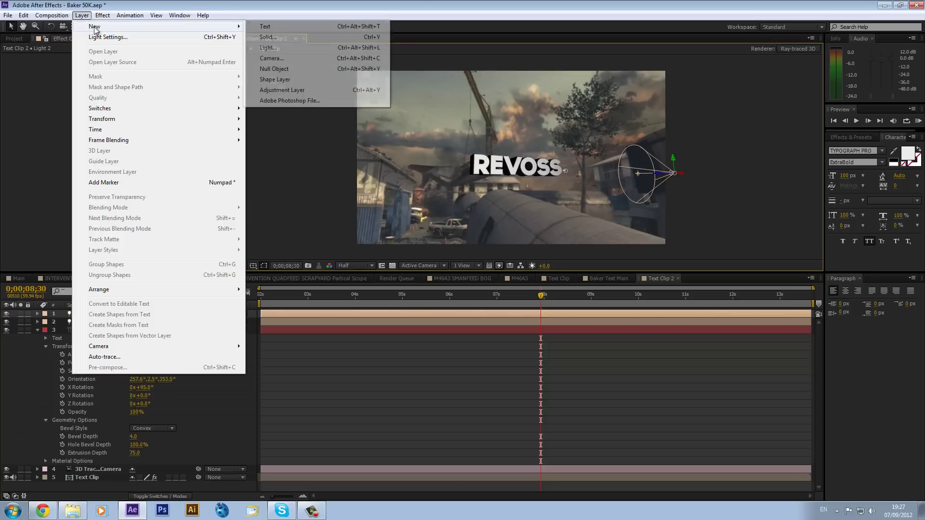
left_click(268, 48)
left_click(482, 171)
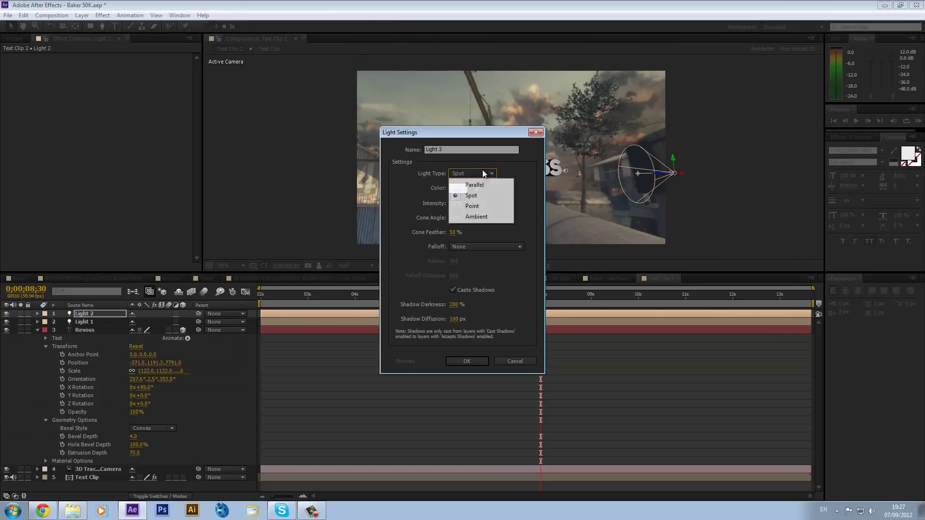
left_click(482, 217)
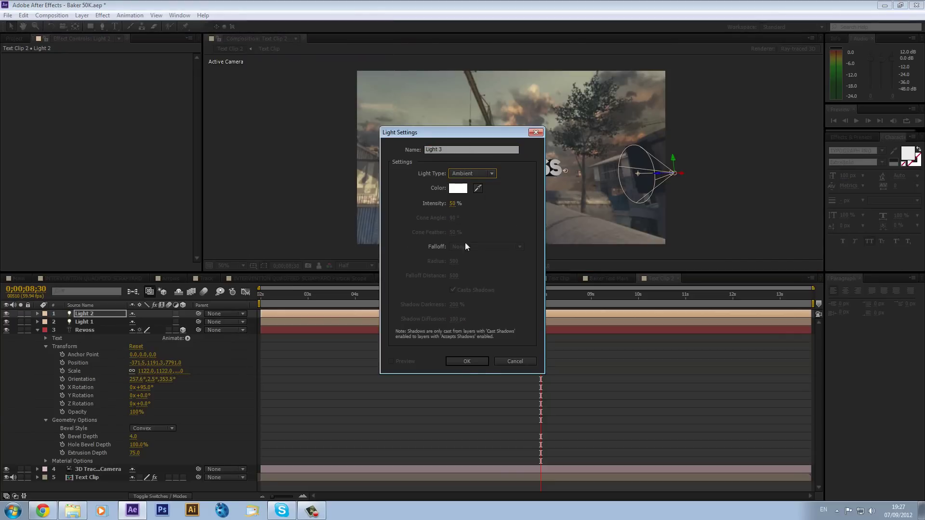
left_click(467, 361)
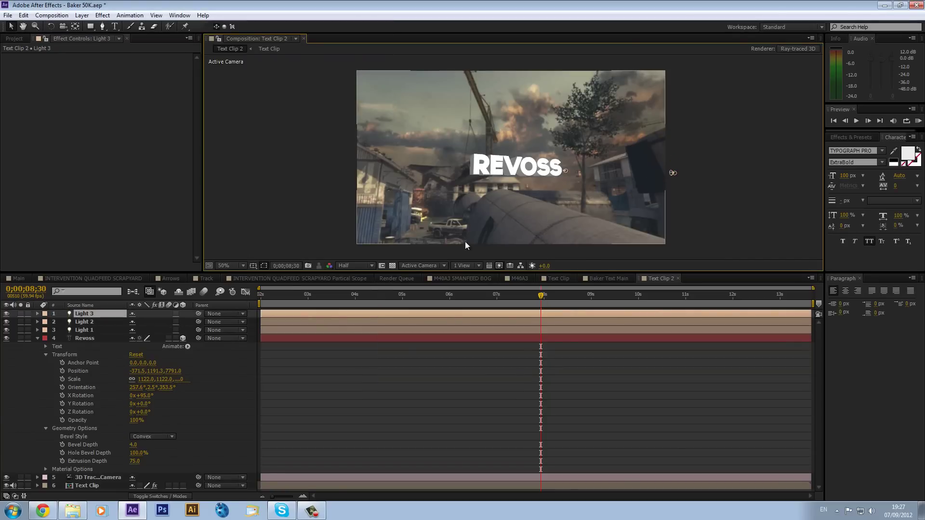
Step: Duplicate the Text Clip layer and mute the audio of both copies
left_click(39, 339)
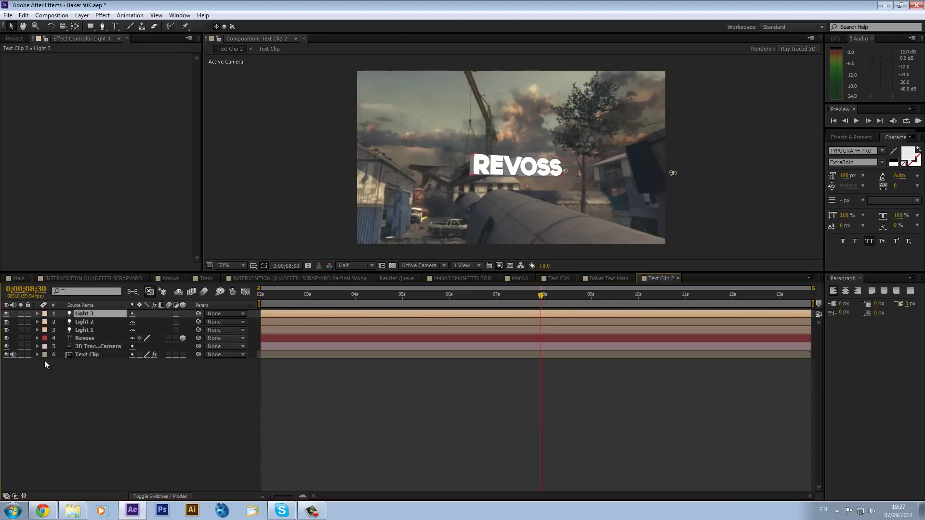
left_click(94, 355)
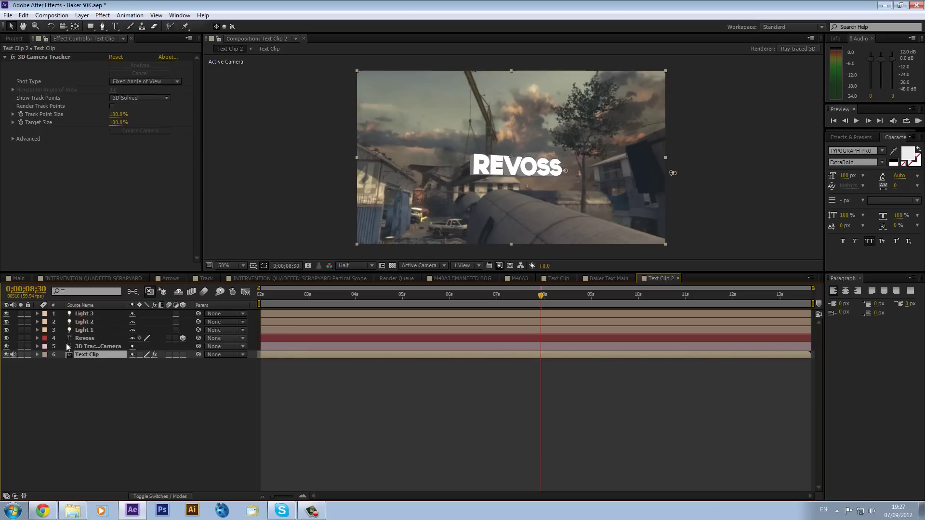
key("ctrl+d")
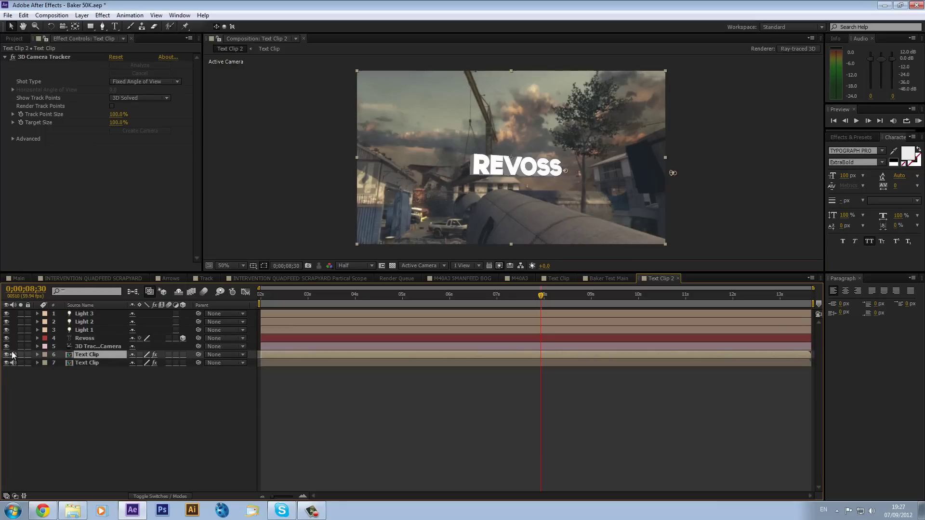
left_click_drag(13, 355, 14, 363)
Step: Turn the upper Text Clip copy into an environment layer and hide the lower one to check the surroundings at several times
right_click(102, 357)
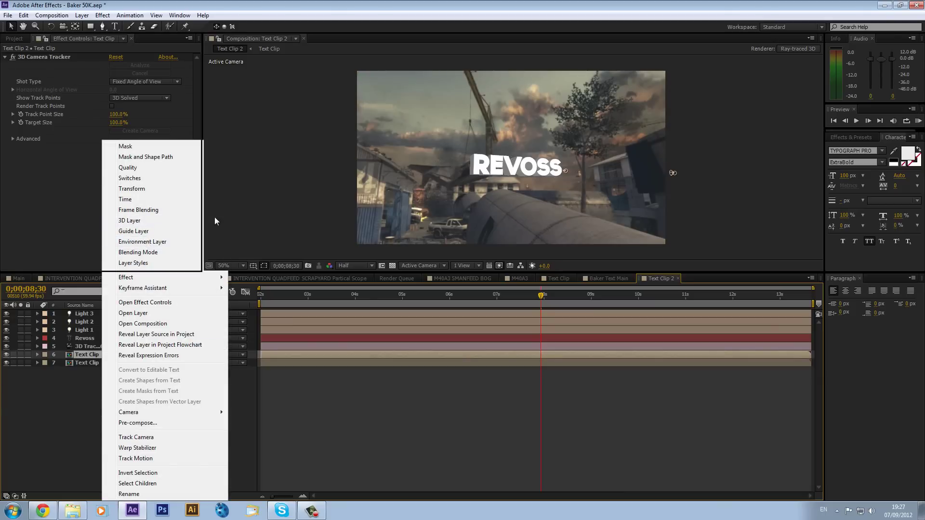
left_click(149, 242)
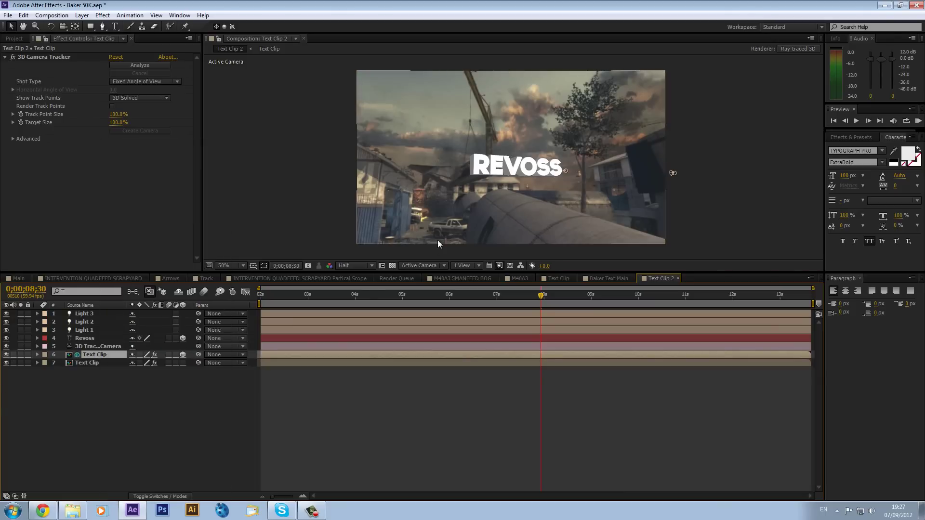
left_click(6, 363)
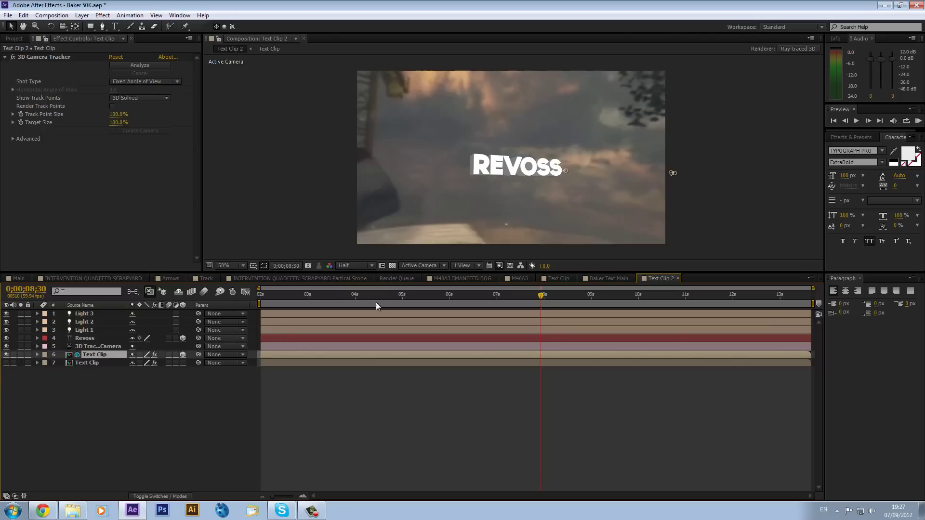
left_click_drag(313, 294, 530, 297)
left_click(617, 297)
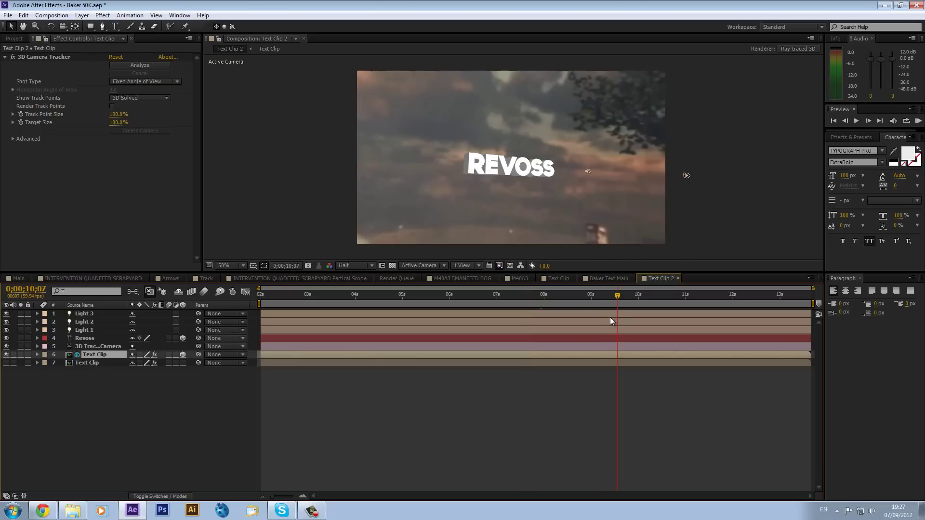
left_click_drag(442, 295, 502, 314)
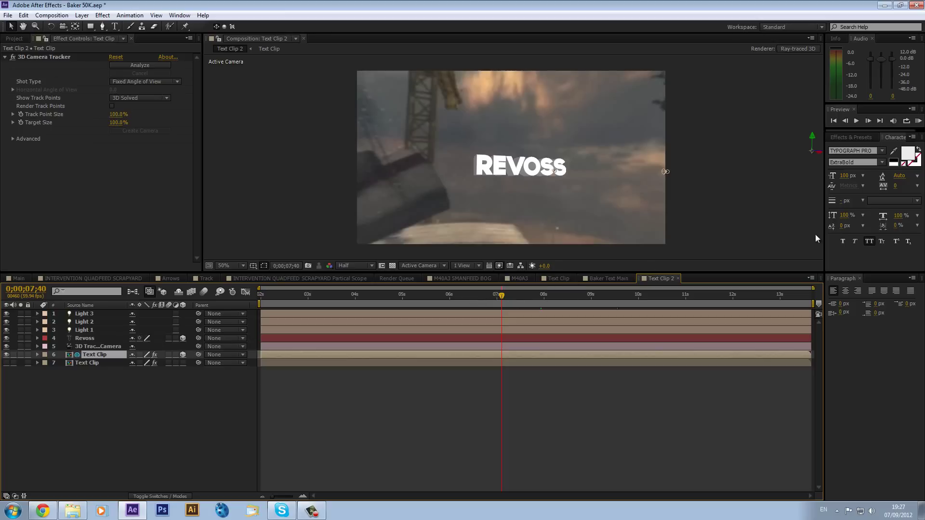
Step: Find the Camera Lens Blur effect and apply it to the Text Clip environment layer
left_click(863, 137)
left_click(863, 147)
left_click(861, 146)
type("c")
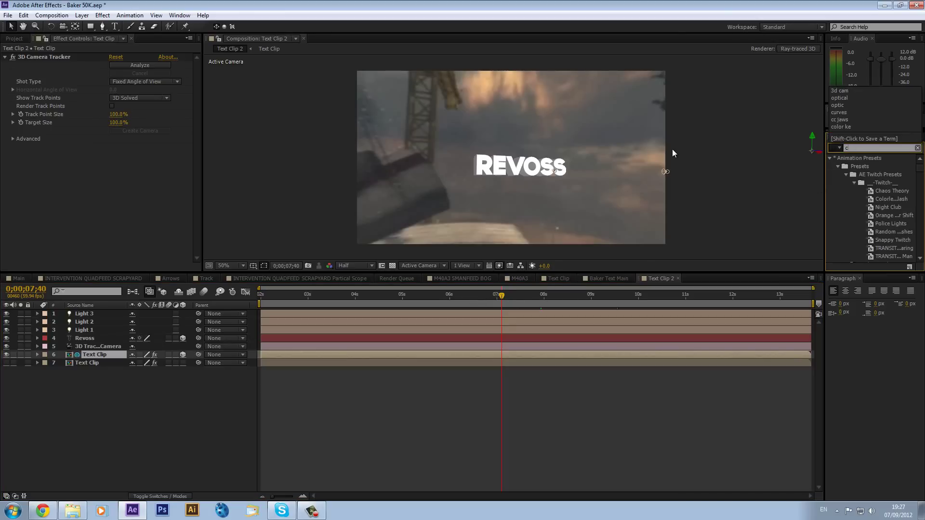
type("amera")
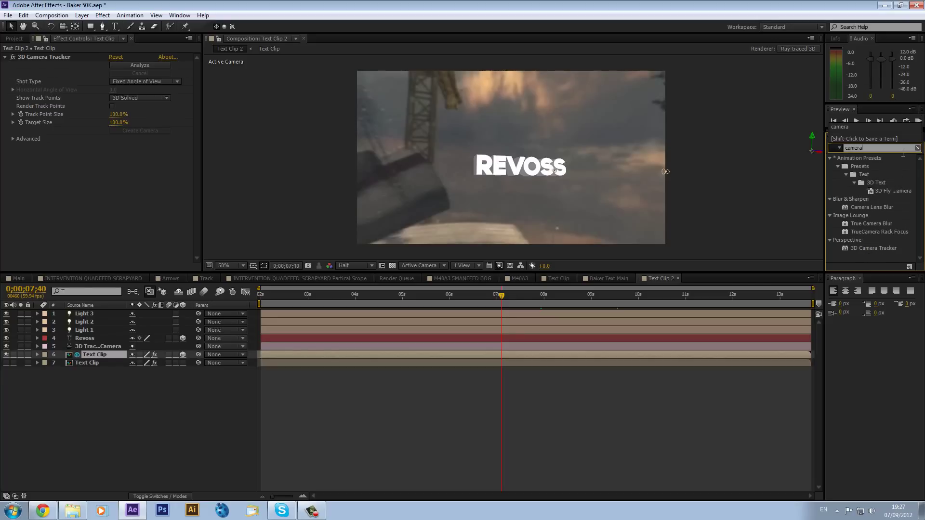
left_click(869, 209)
left_click_drag(869, 210, 99, 359)
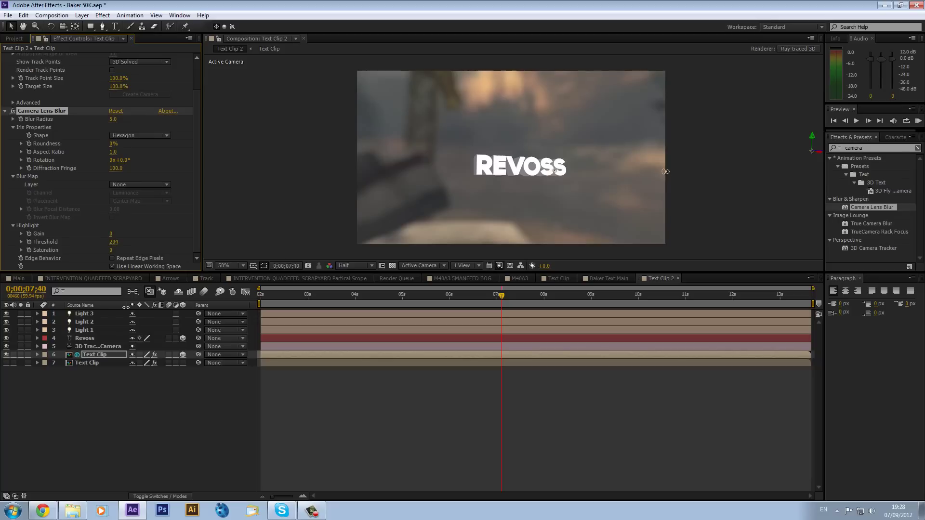
left_click(27, 279)
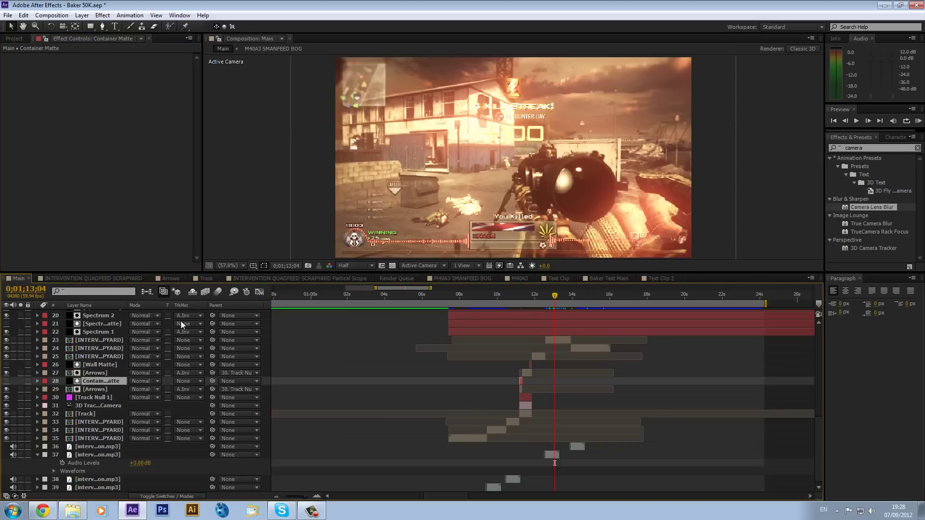
left_click(658, 278)
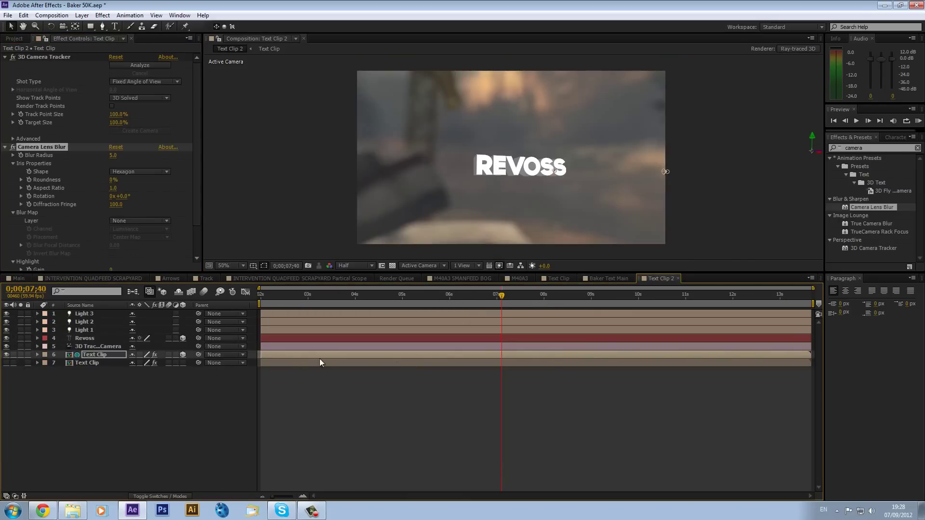
Step: Make the lower Text Clip layer visible again and go to 0;00;04;49
left_click(6, 363)
left_click(366, 294)
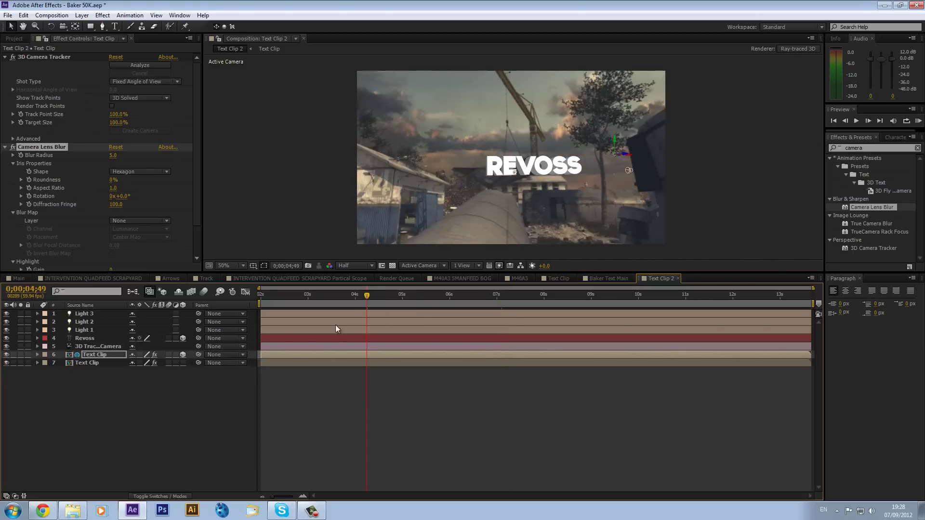
Step: Try a Reflection Intensity of 100% in the Revoss text's material options, and settle on 50%
left_click(74, 338)
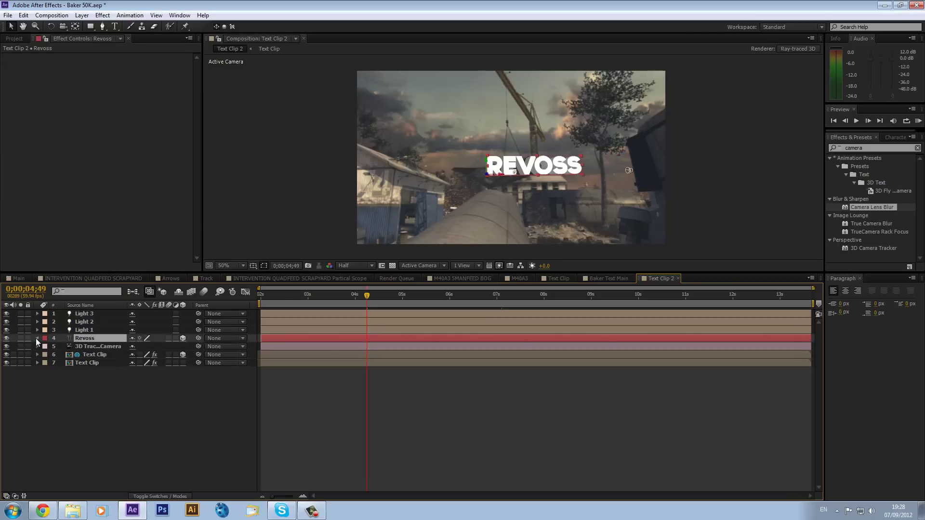
left_click(36, 339)
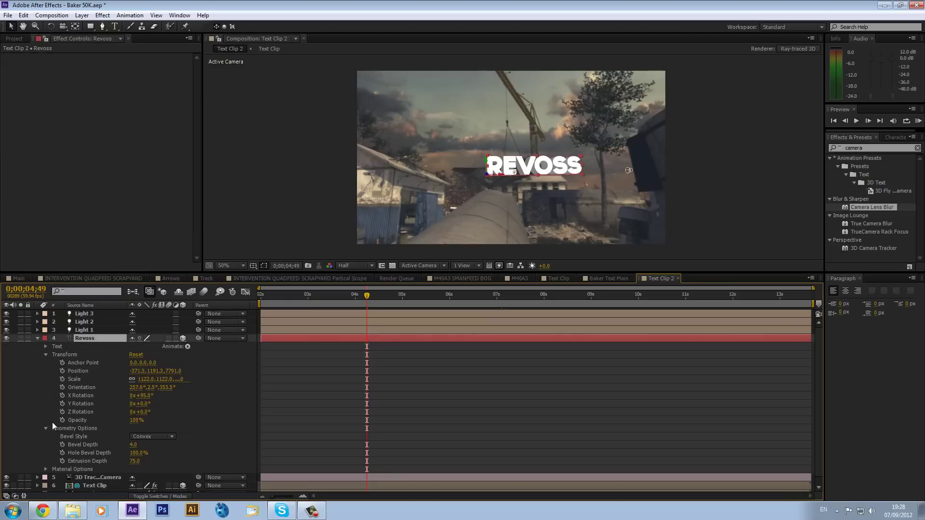
left_click(45, 468)
scroll(117, 410, "down", 3)
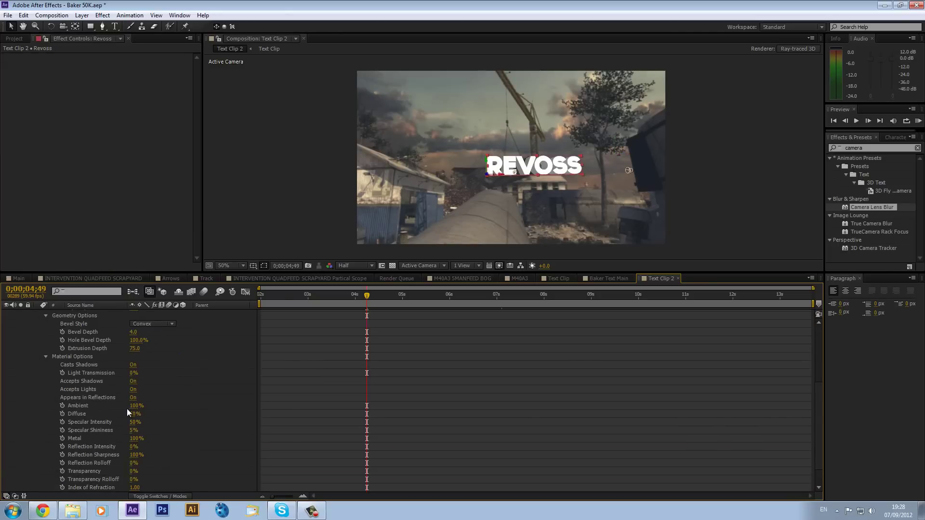
scroll(127, 409, "down", 2)
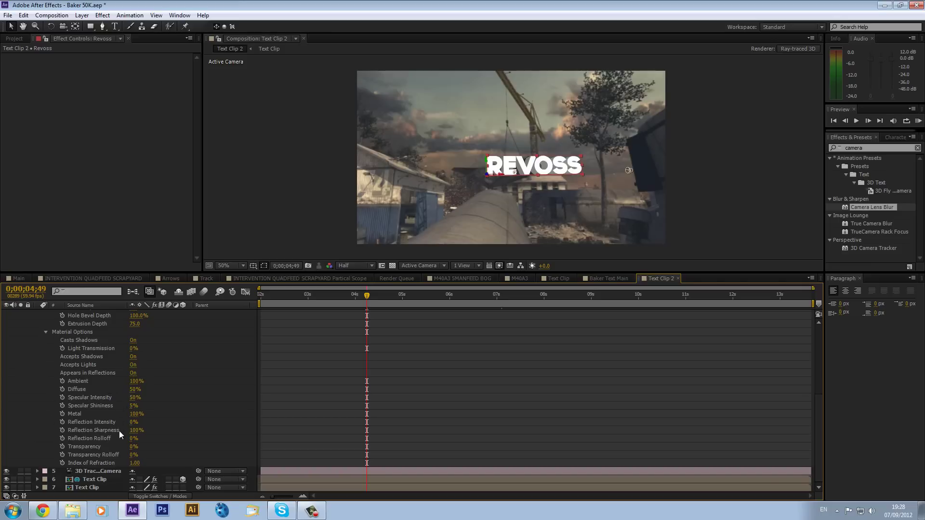
left_click_drag(132, 423, 438, 378)
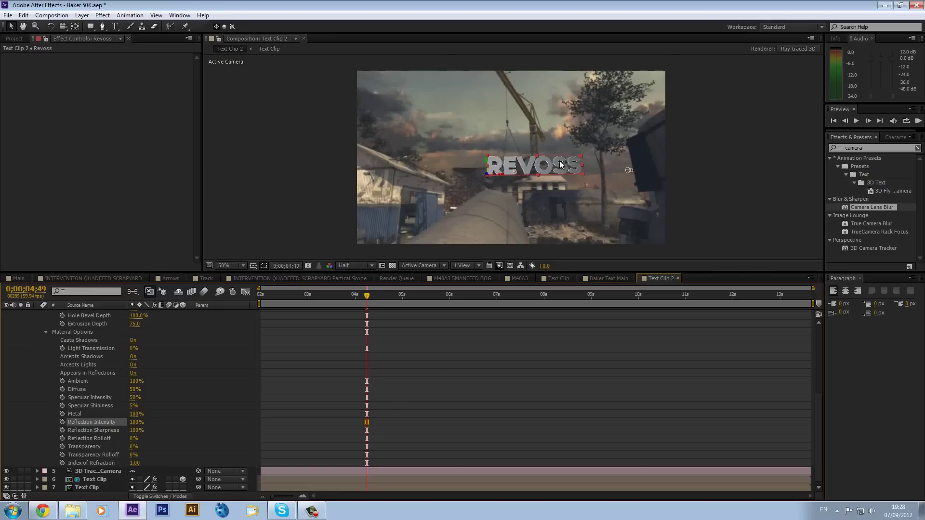
left_click_drag(444, 295, 412, 295)
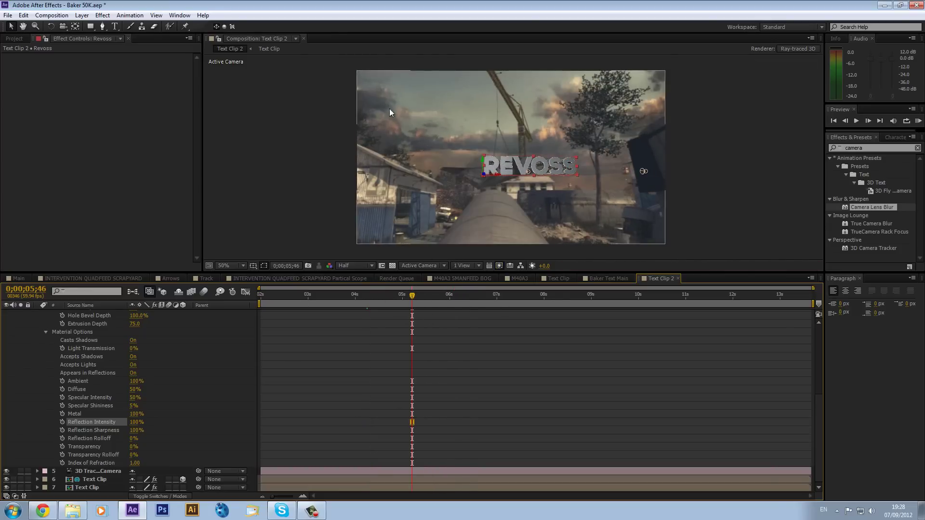
left_click(134, 423)
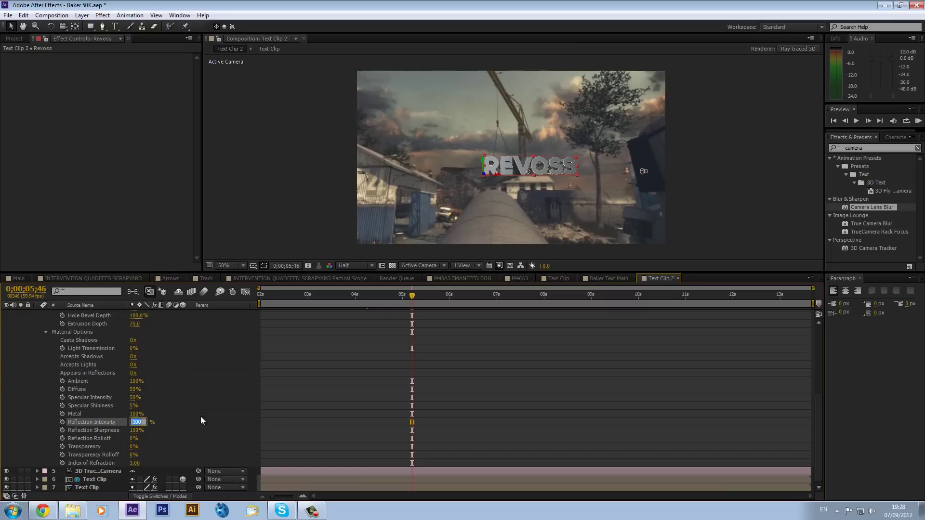
type("50")
key("Return")
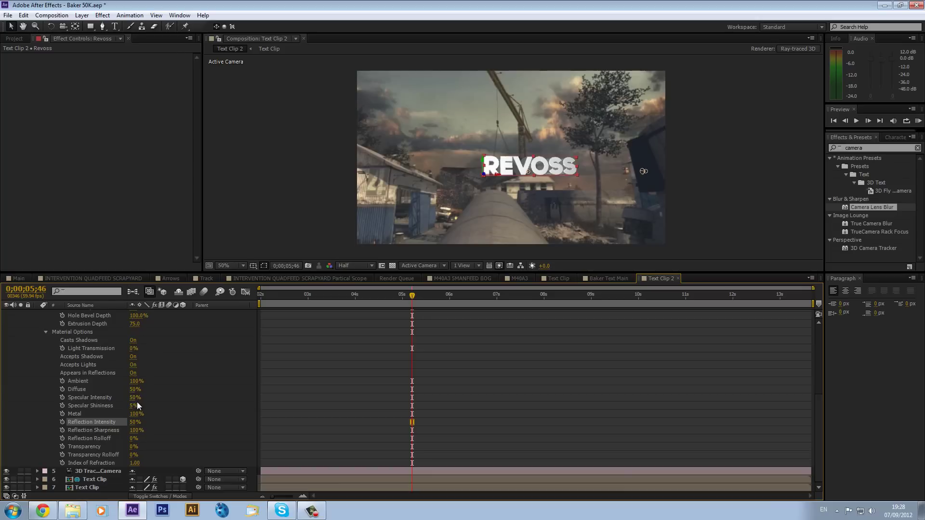
Step: Try a Specular Intensity of 100% on the Revoss text and undo it
left_click_drag(131, 398, 183, 397)
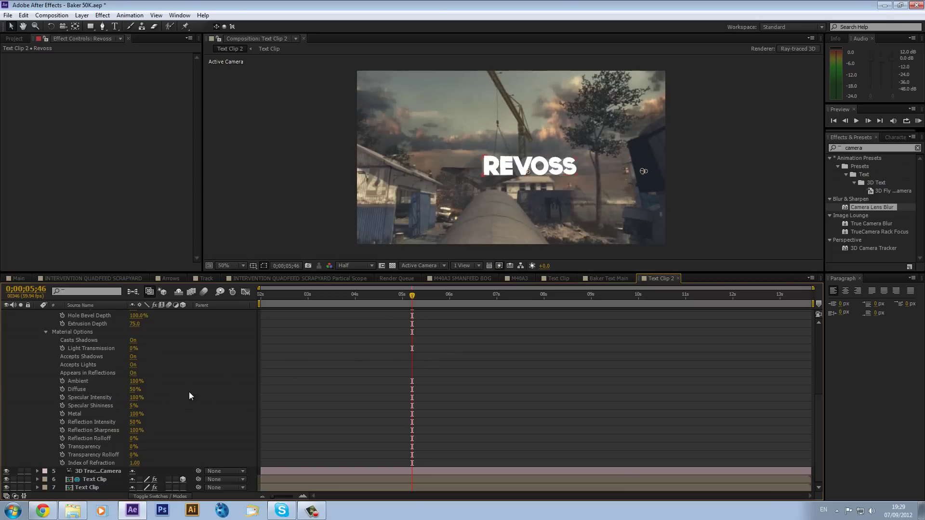
key("ctrl+z")
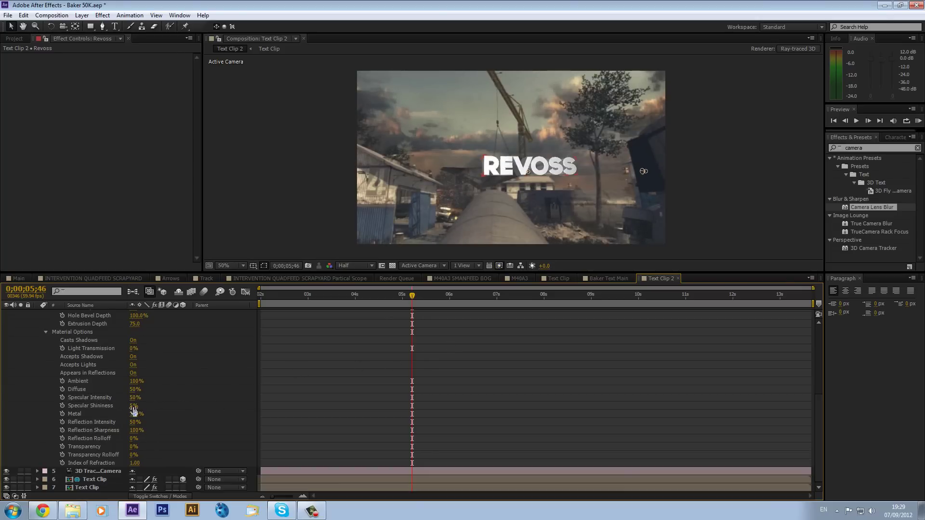
scroll(155, 379, "up", 6)
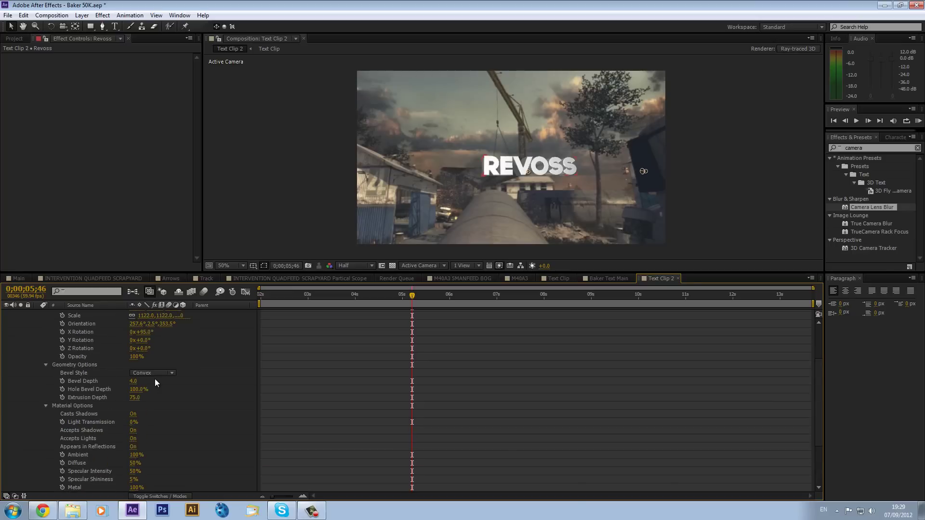
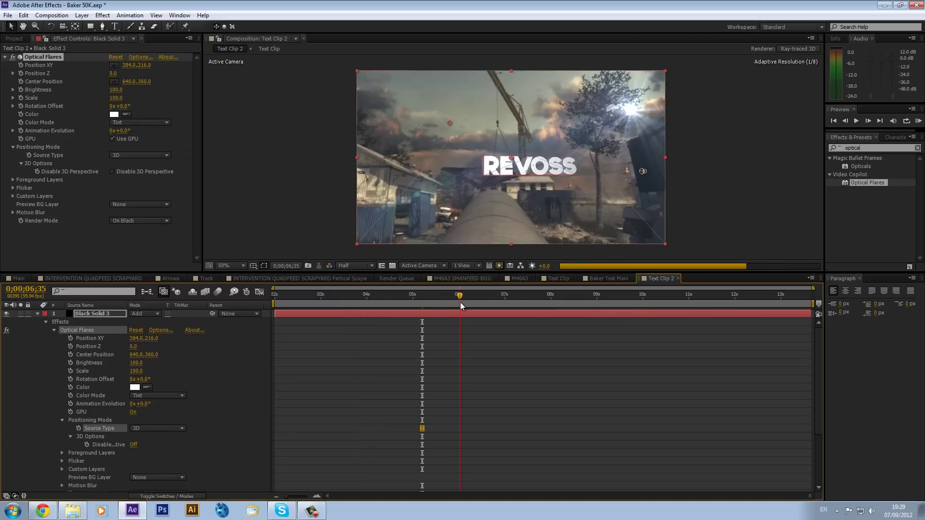
Step: Set the Optical Flares Position Z to 6570 and check the flare against the text at several times
left_click(588, 298)
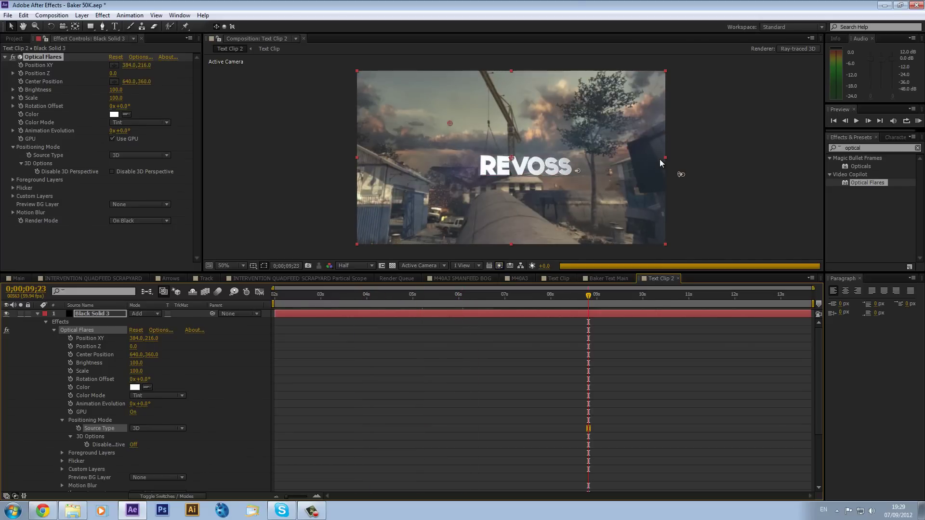
key("comma")
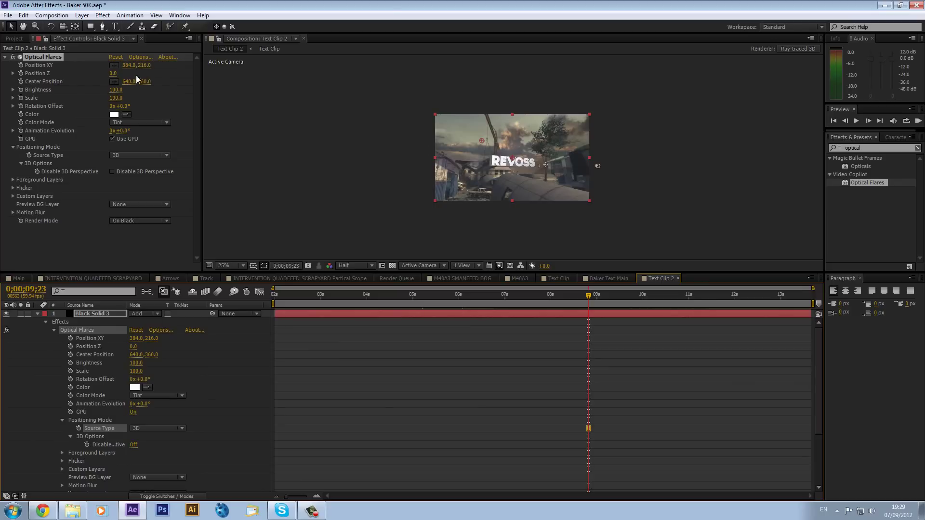
left_click_drag(115, 76, 413, 139)
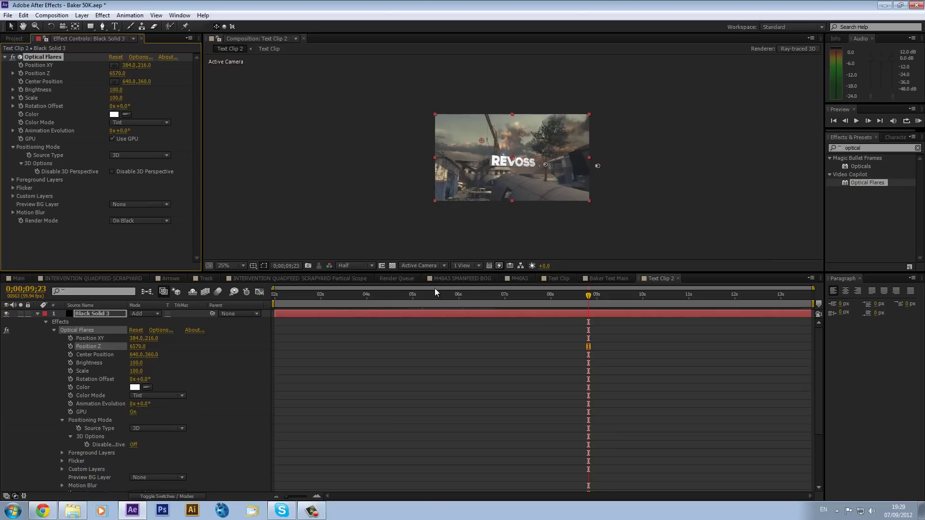
left_click(240, 266)
left_click(258, 288)
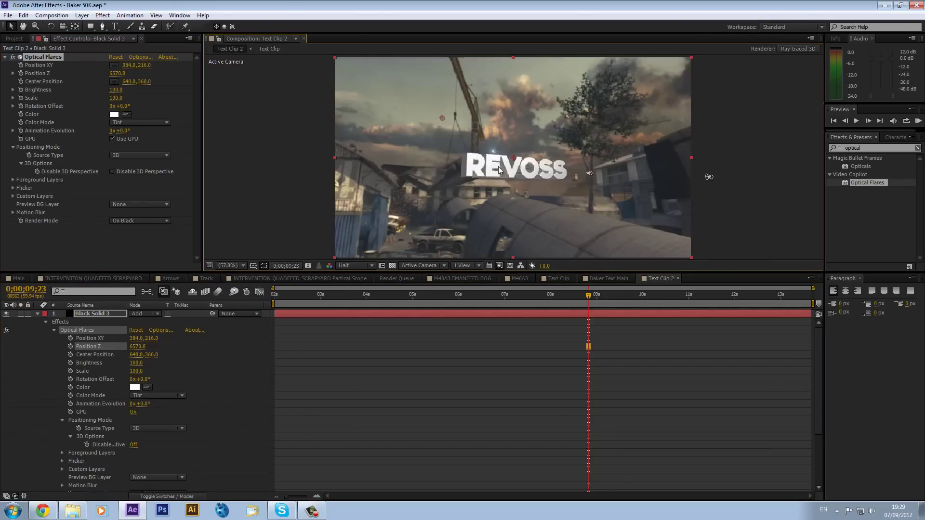
left_click_drag(283, 296, 431, 305)
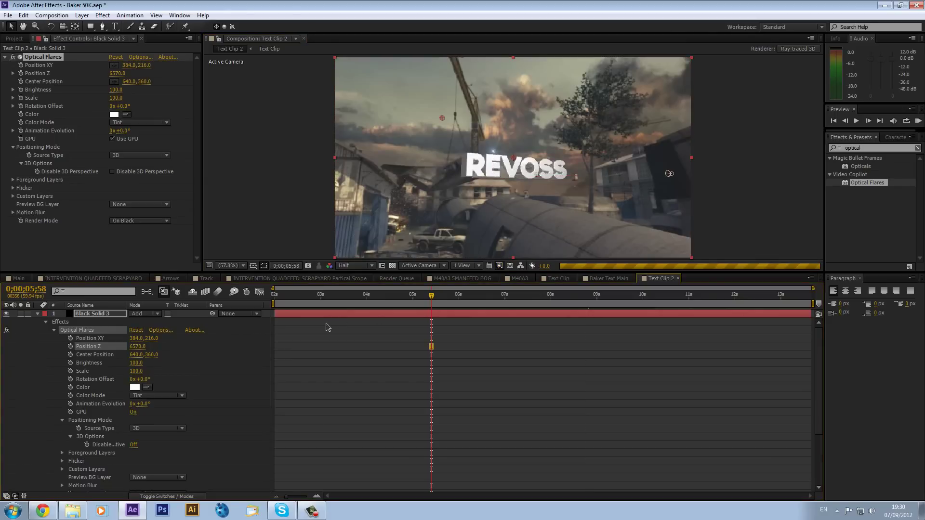
left_click(339, 304)
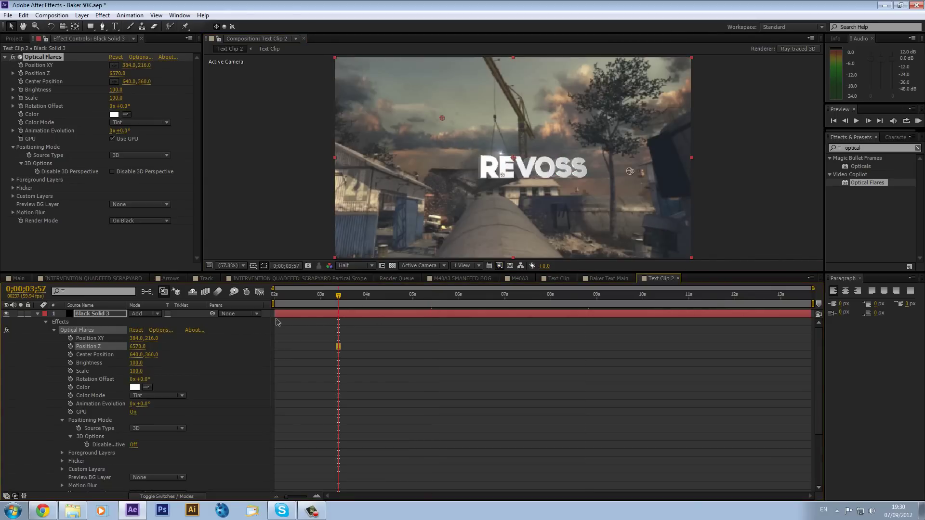
left_click(624, 294)
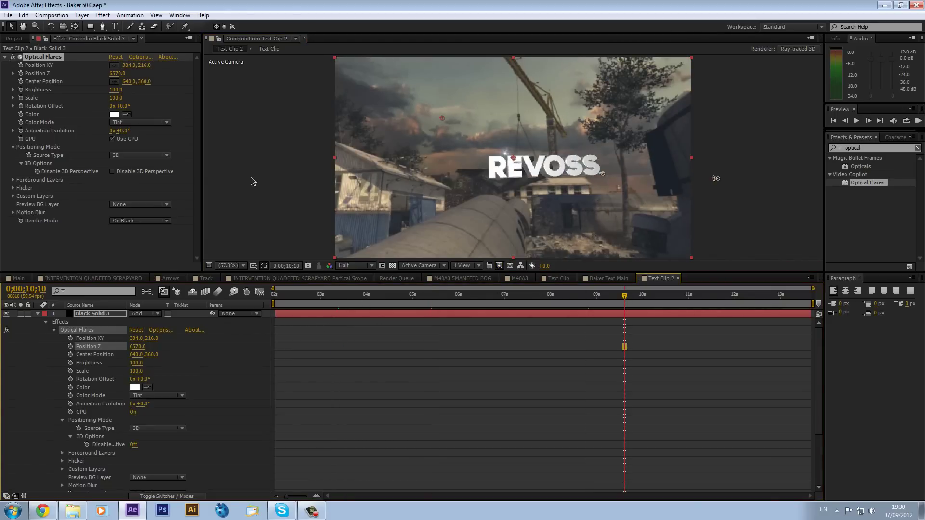
Step: Set the Scale of the optical flare to 2000
left_click(115, 98)
type("2000")
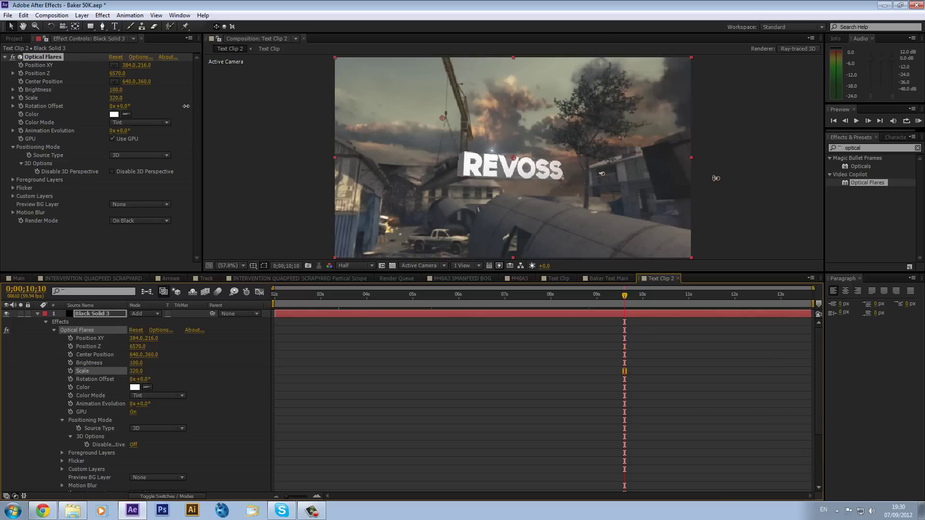
key("Return")
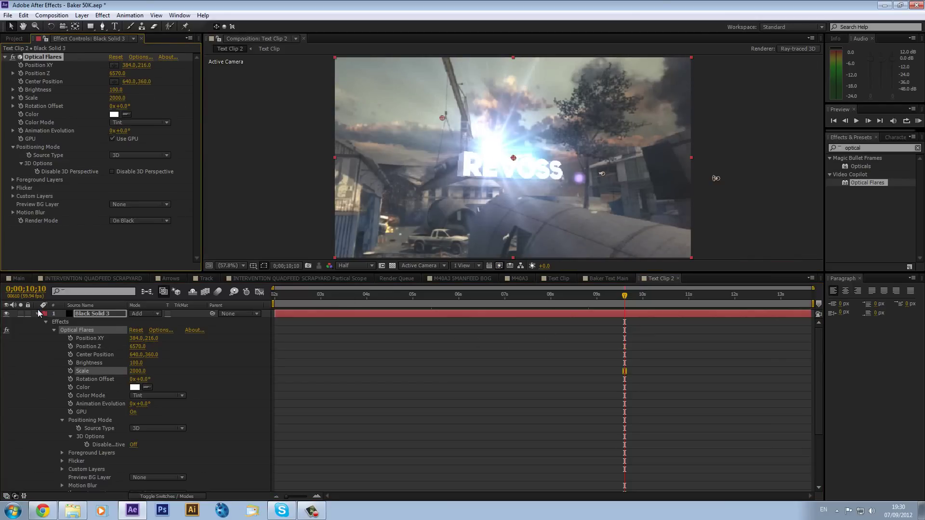
Step: Move the Black Solid 3 flare layer directly below the Revoss text layer and check the composite at other times
key("ctrl+grave")
left_click_drag(120, 311, 118, 352)
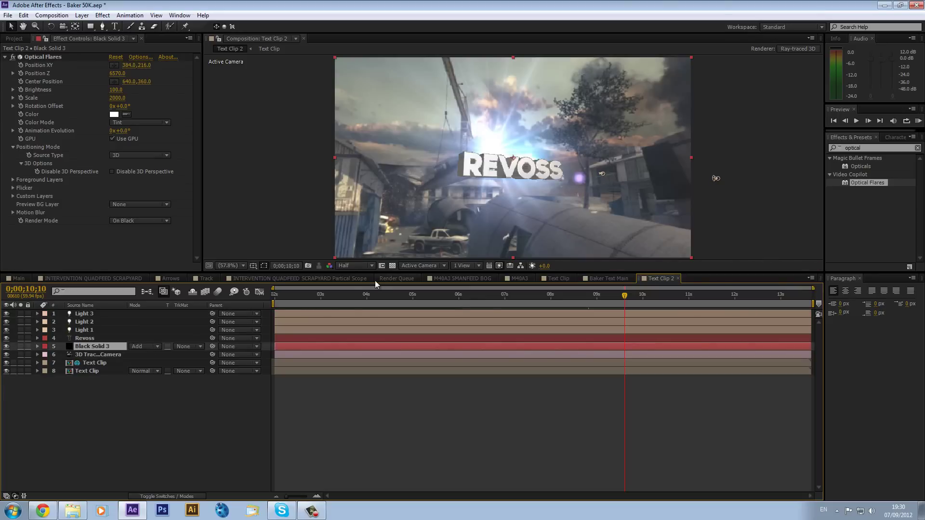
left_click(539, 301)
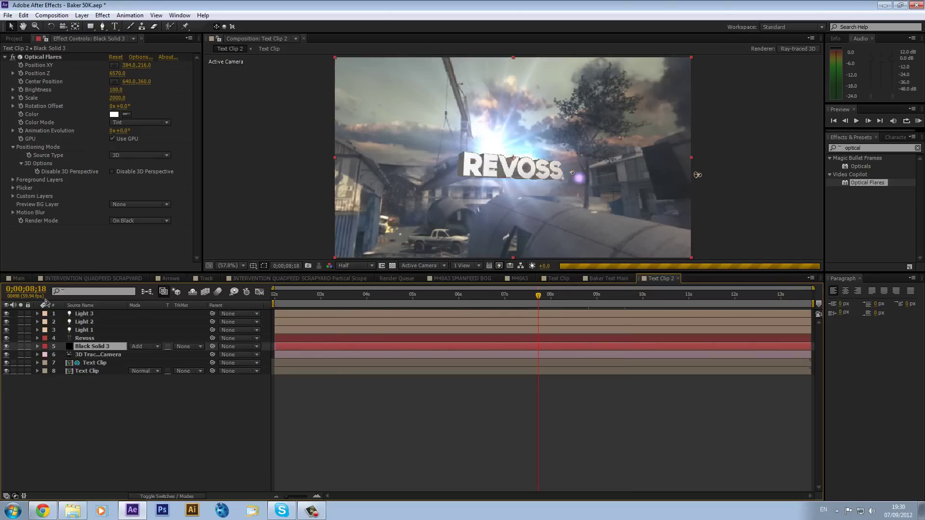
left_click(727, 302)
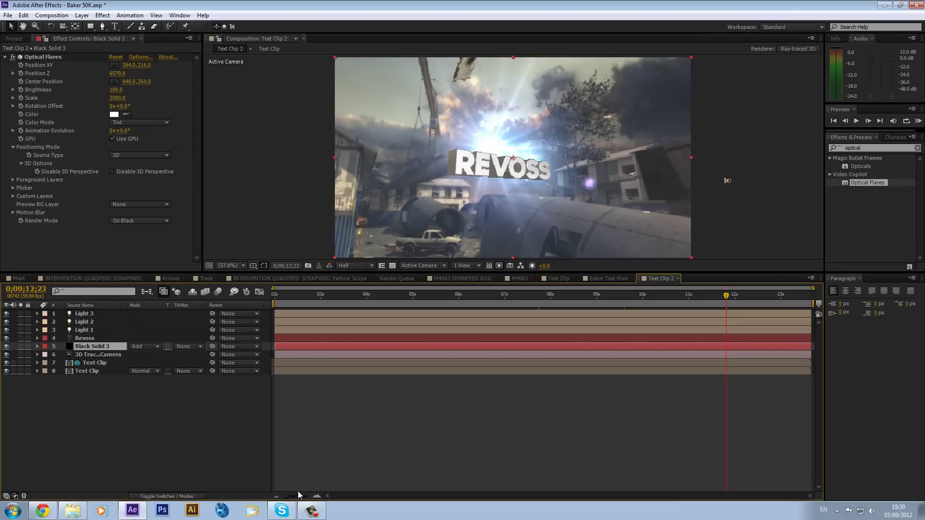
left_click(311, 511)
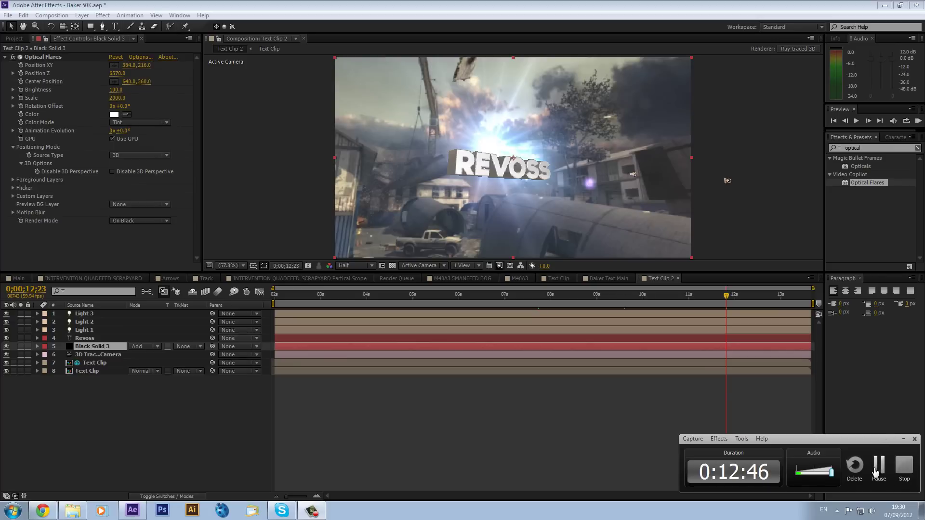
left_click(904, 469)
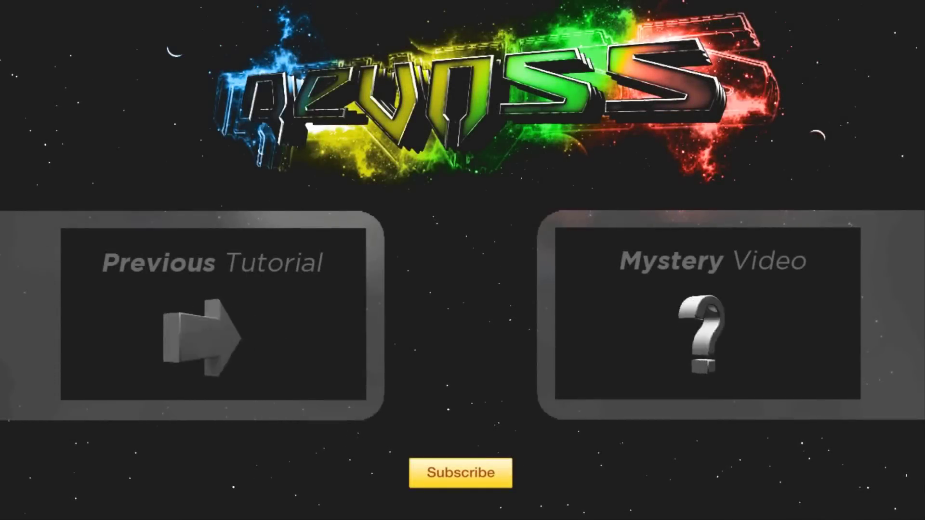